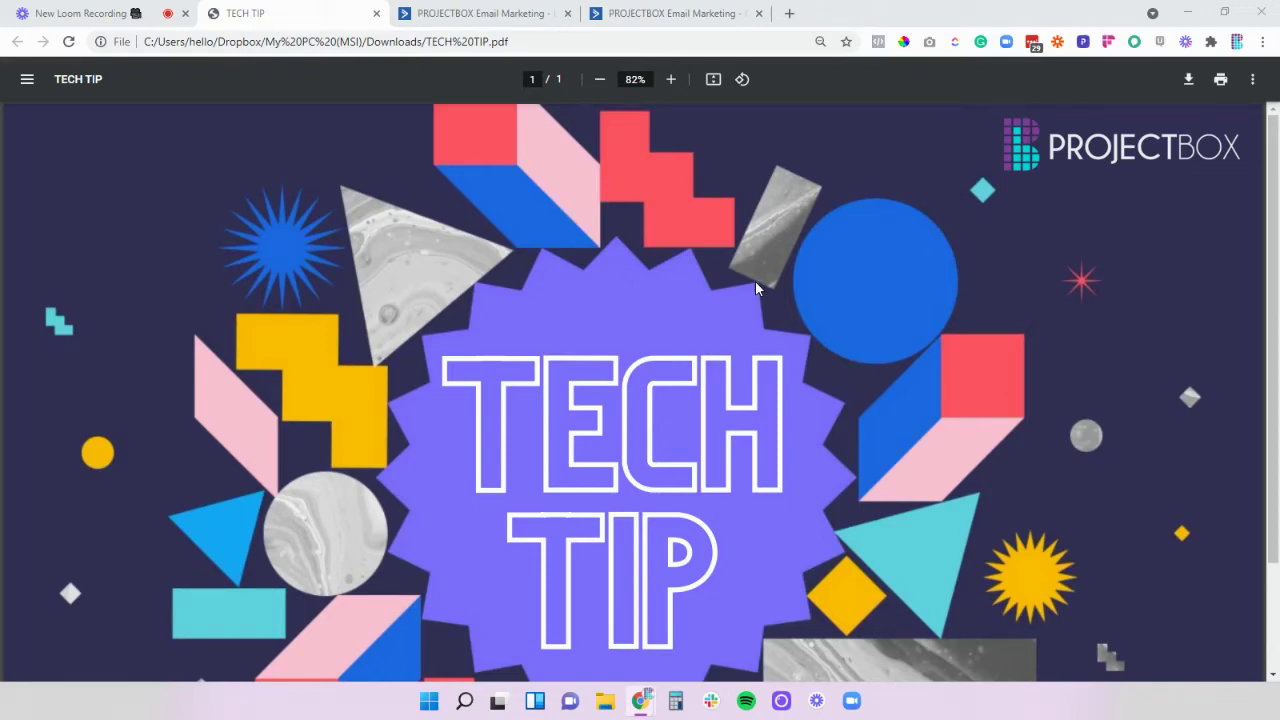
View the list's live unsubscribe confirmation page in the first PROJECTBOX Email Marketing tab.
{"action": "scroll", "coordinate": [682, 167], "scroll_direction": "down", "scroll_amount": 2}
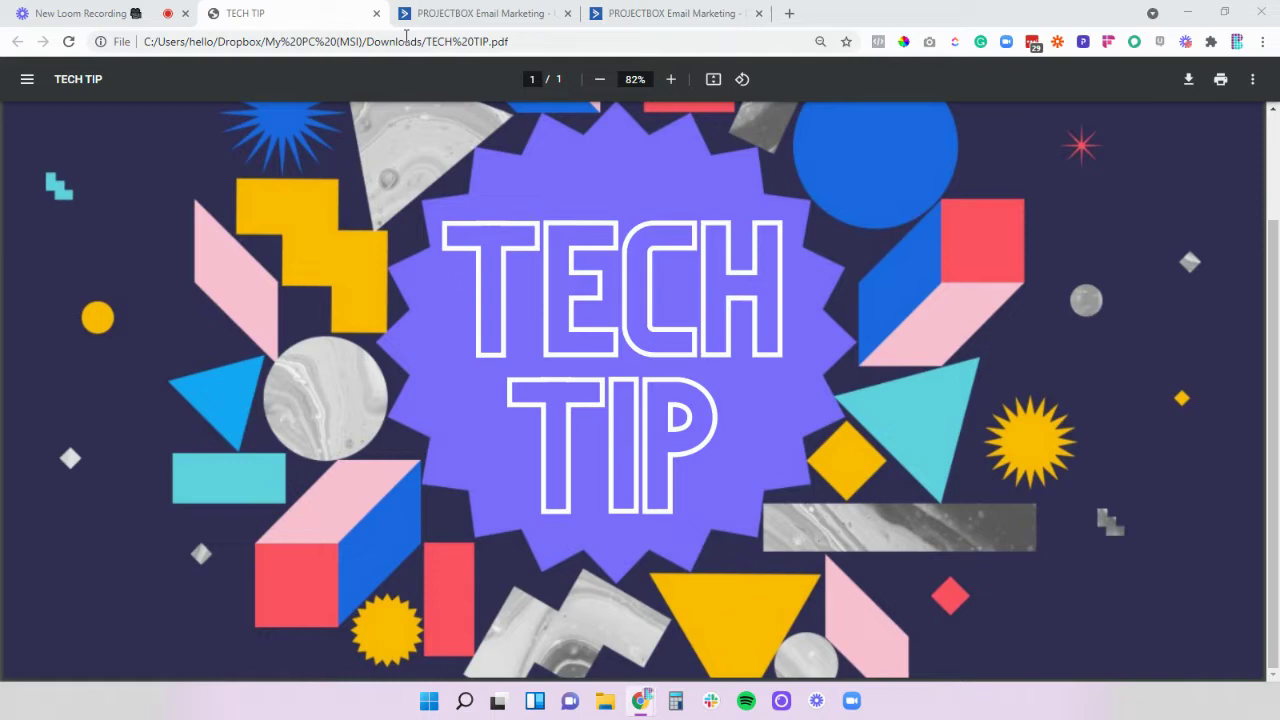
{"action": "left_click", "coordinate": [451, 14]}
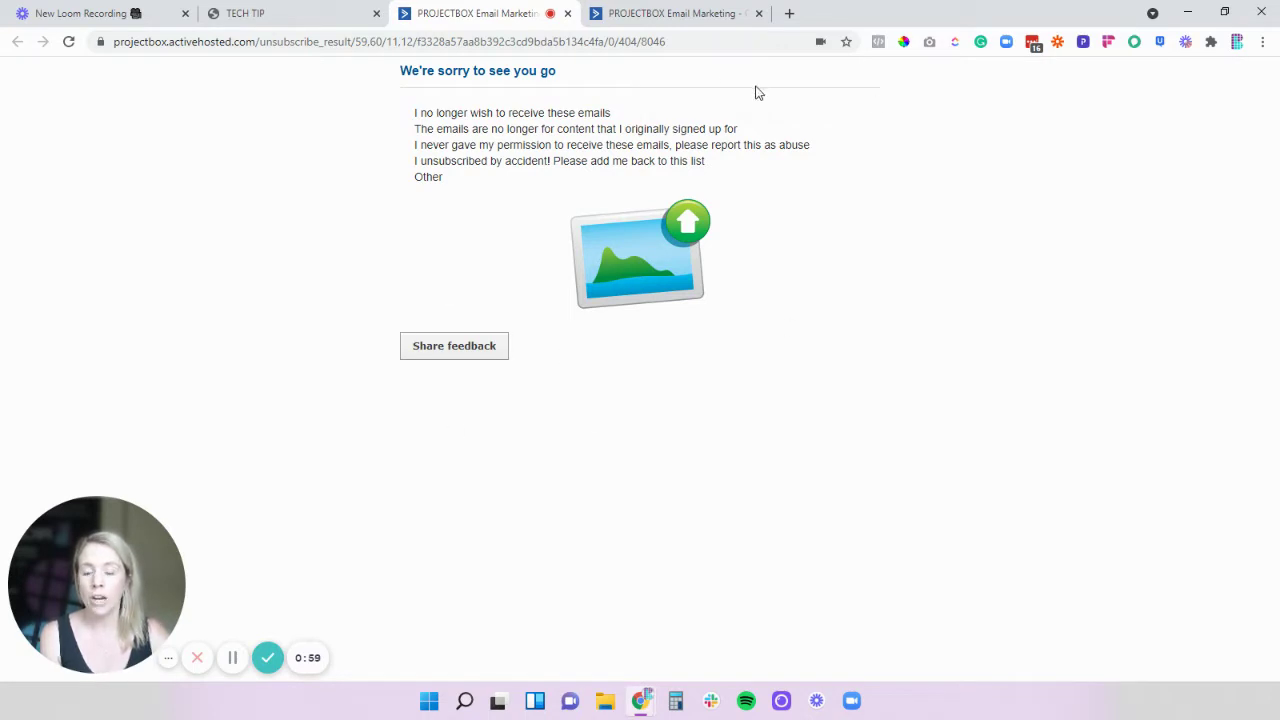
From the dashboard's Lists, open Advanced settings for the ProjectBox Master list.
{"action": "left_click", "coordinate": [680, 13]}
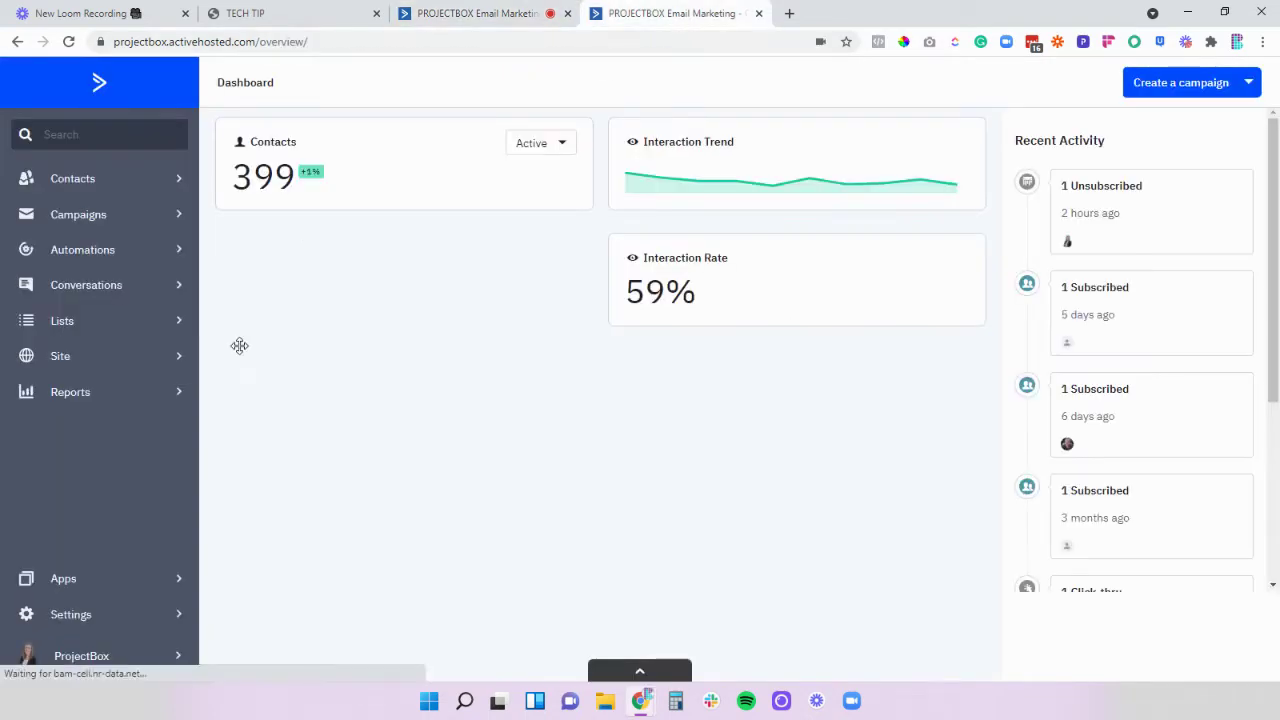
{"action": "left_click", "coordinate": [63, 323]}
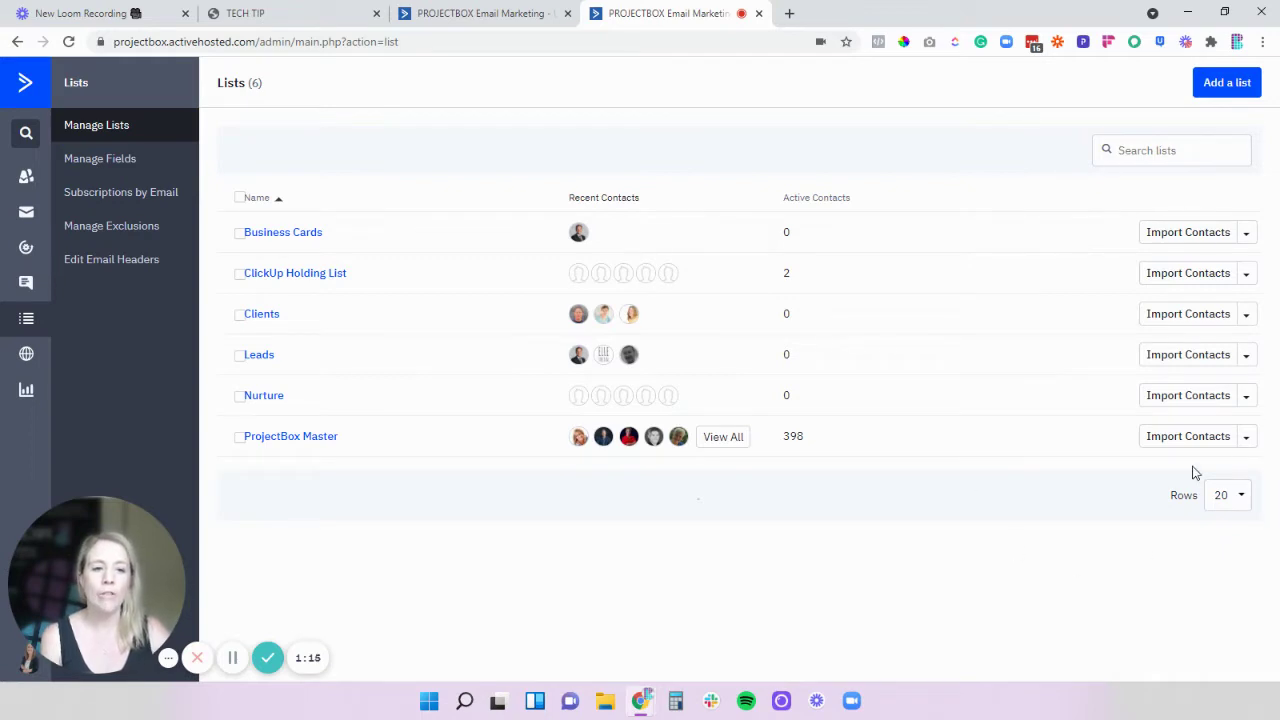
{"action": "left_click", "coordinate": [1246, 440]}
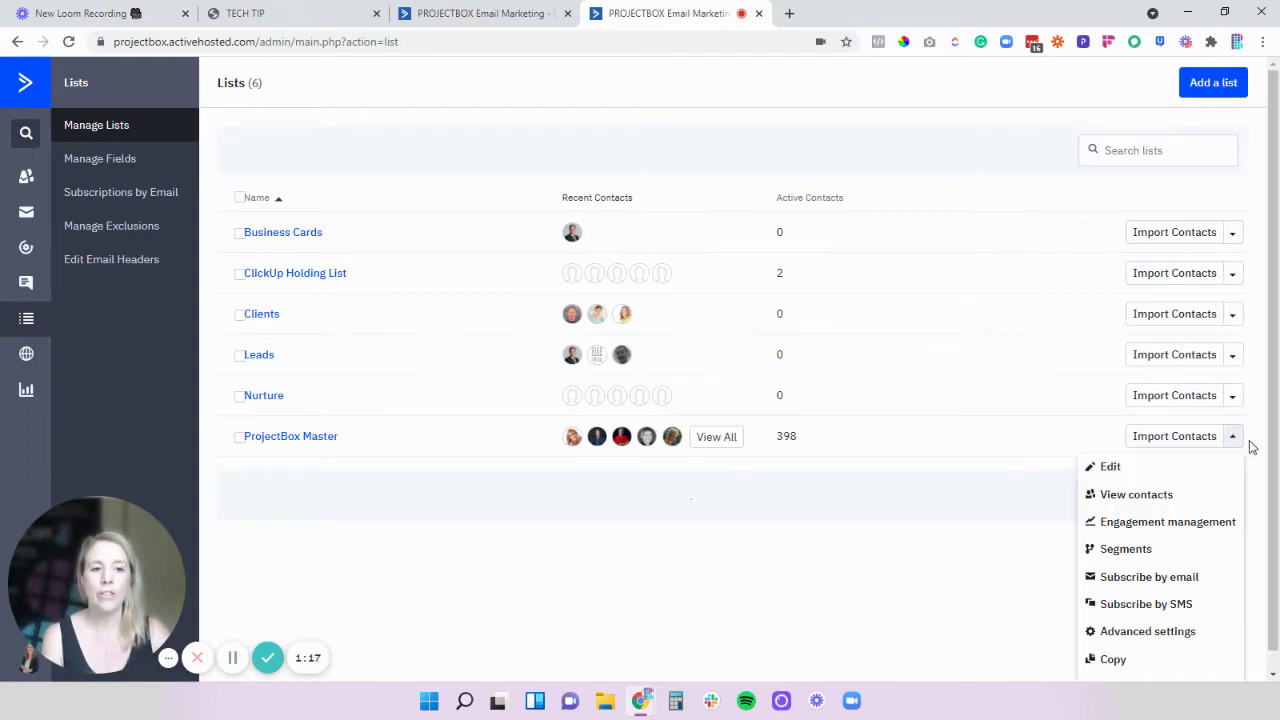
{"action": "left_click", "coordinate": [1122, 630]}
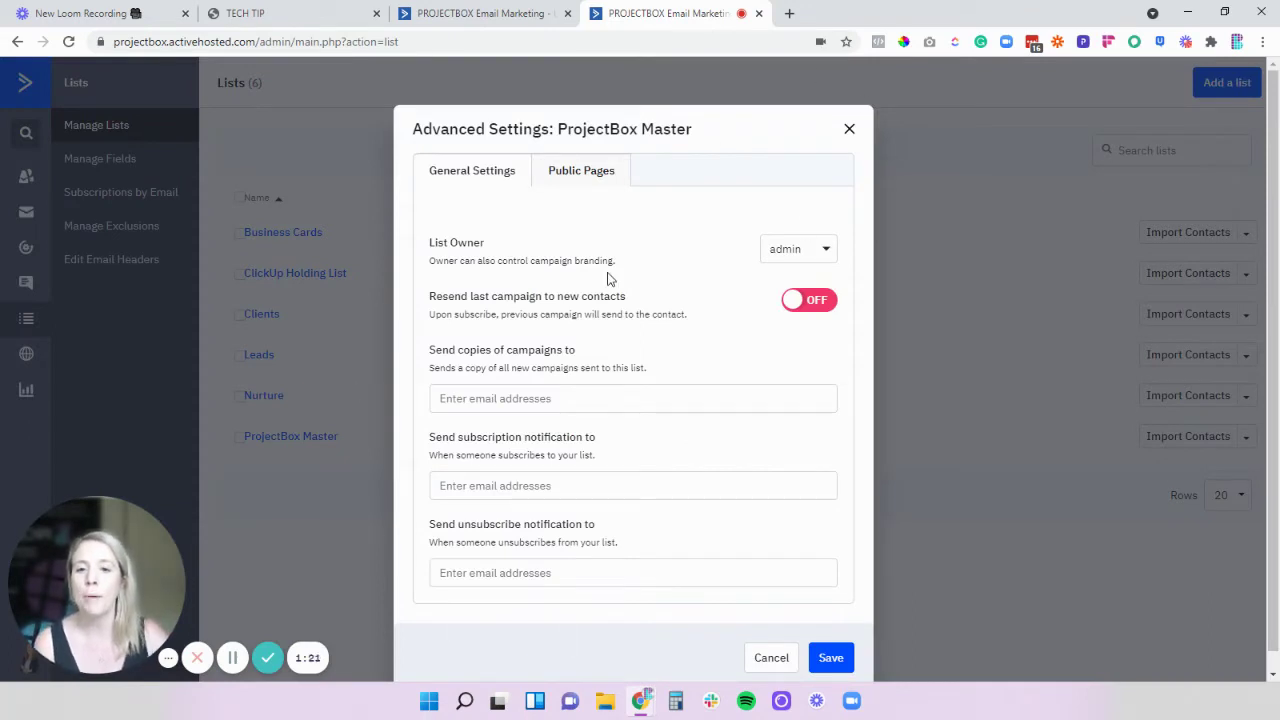
Open the Unsubscribes page editor from the list's Public Pages settings.
{"action": "left_click", "coordinate": [572, 177]}
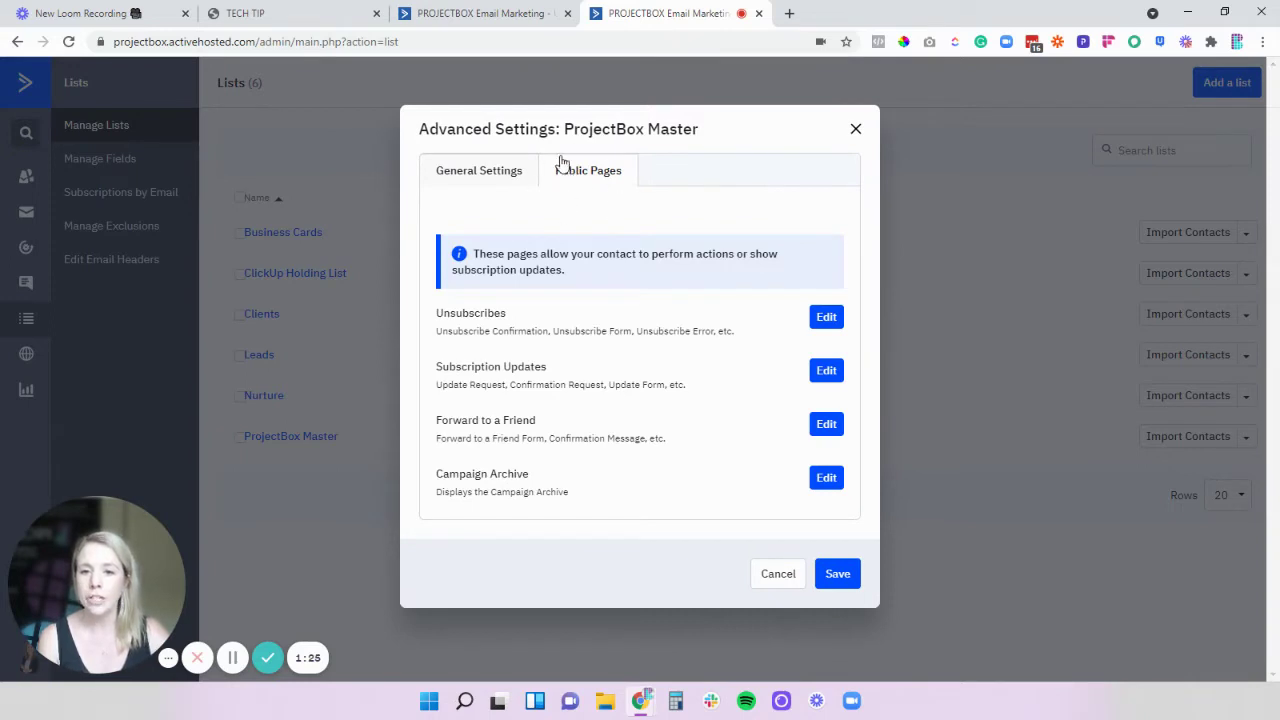
{"action": "left_click", "coordinate": [826, 320]}
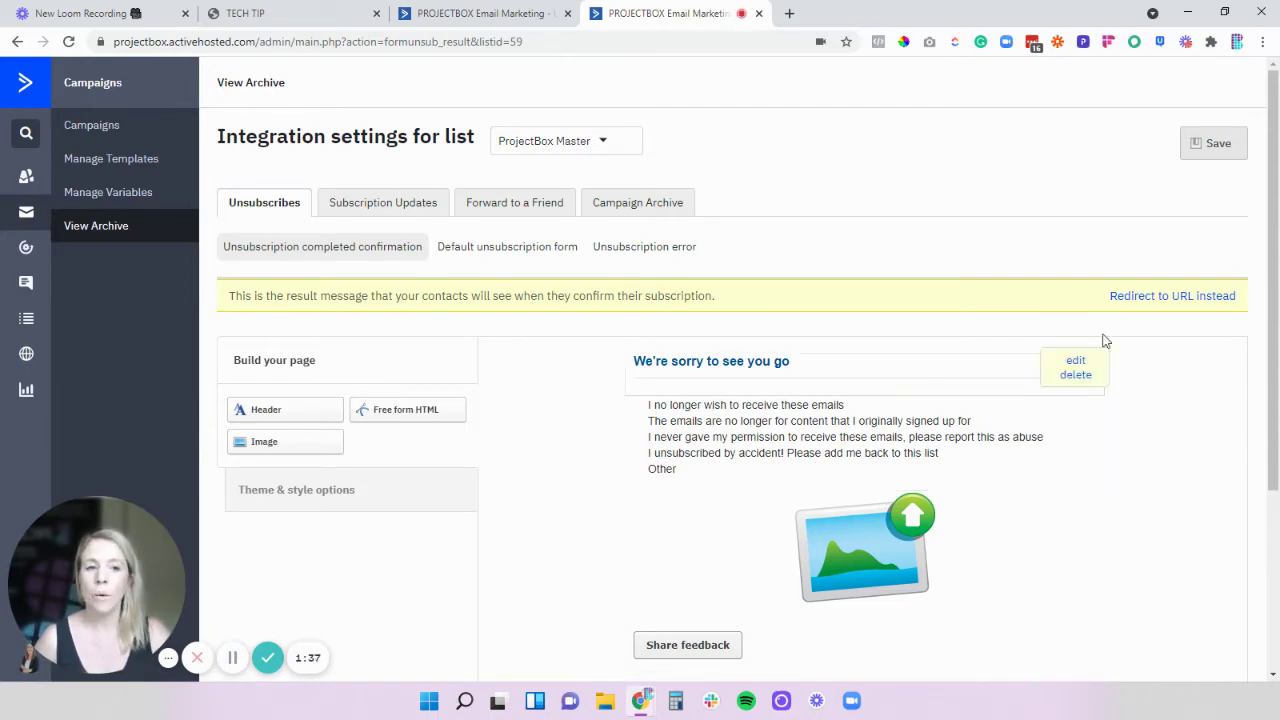
{"action": "left_click", "coordinate": [1115, 299]}
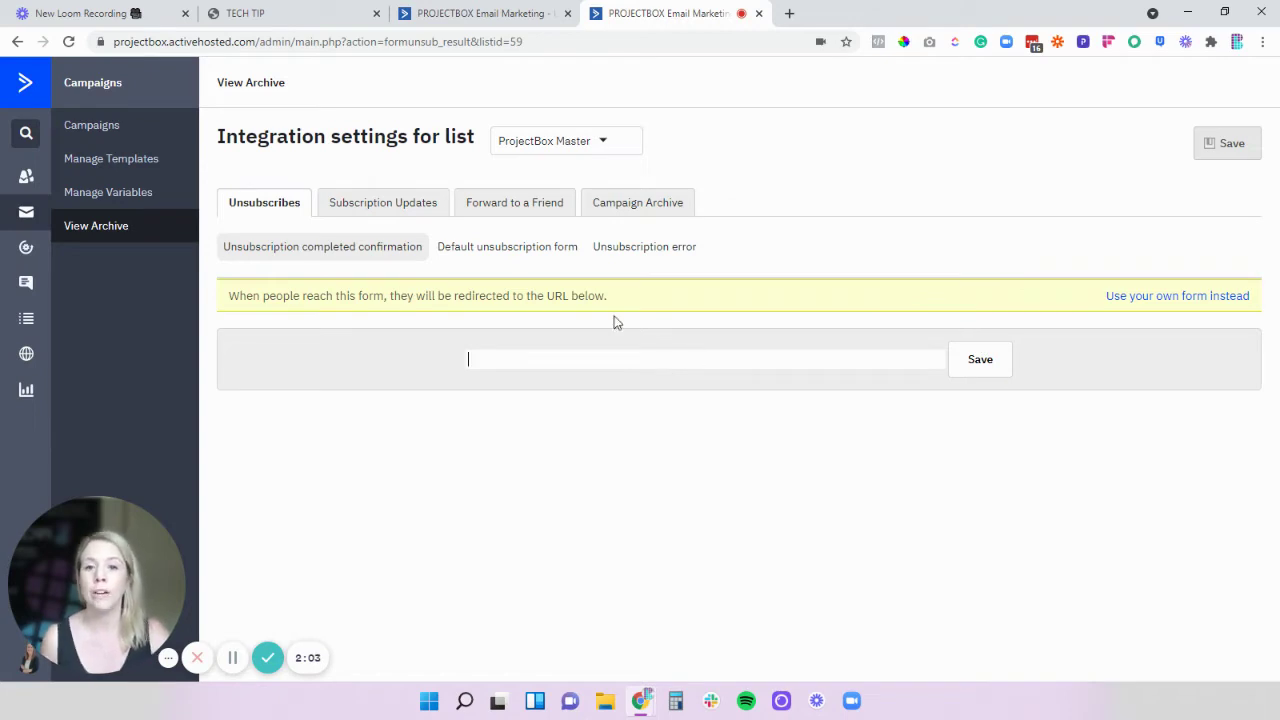
{"action": "left_click", "coordinate": [352, 256]}
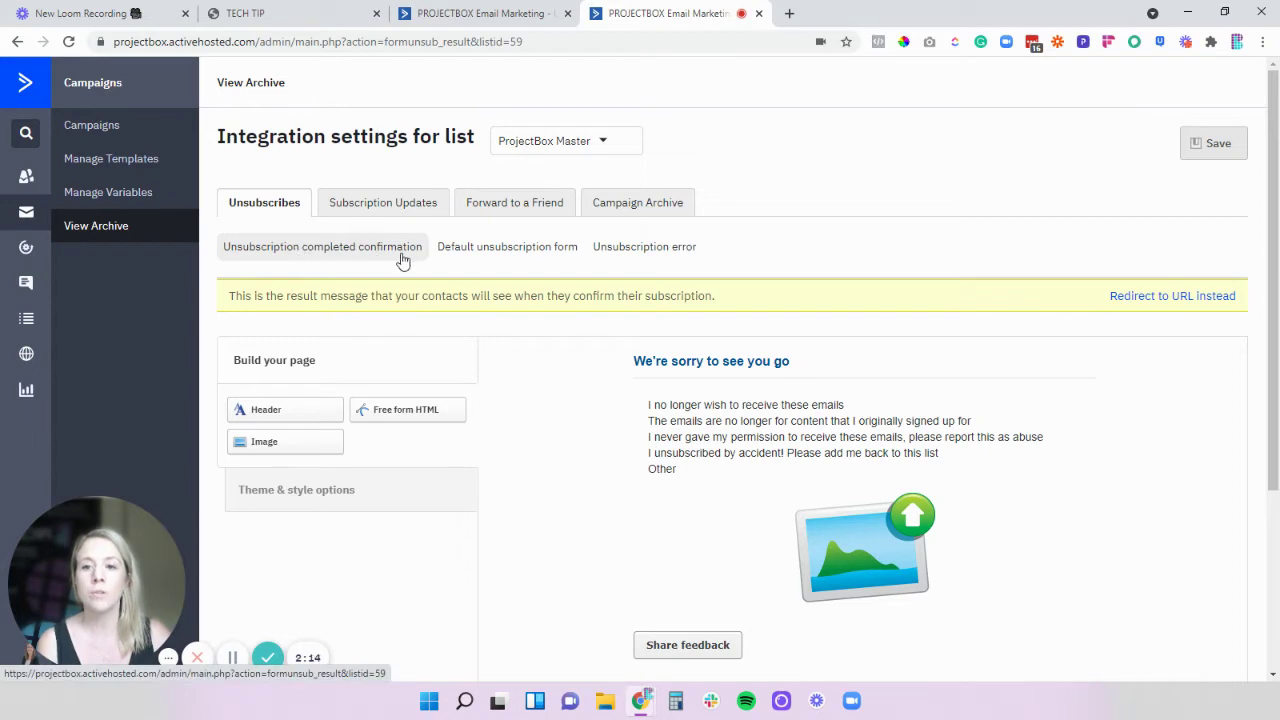
{"action": "scroll", "coordinate": [1100, 370], "scroll_direction": "down", "scroll_amount": 1}
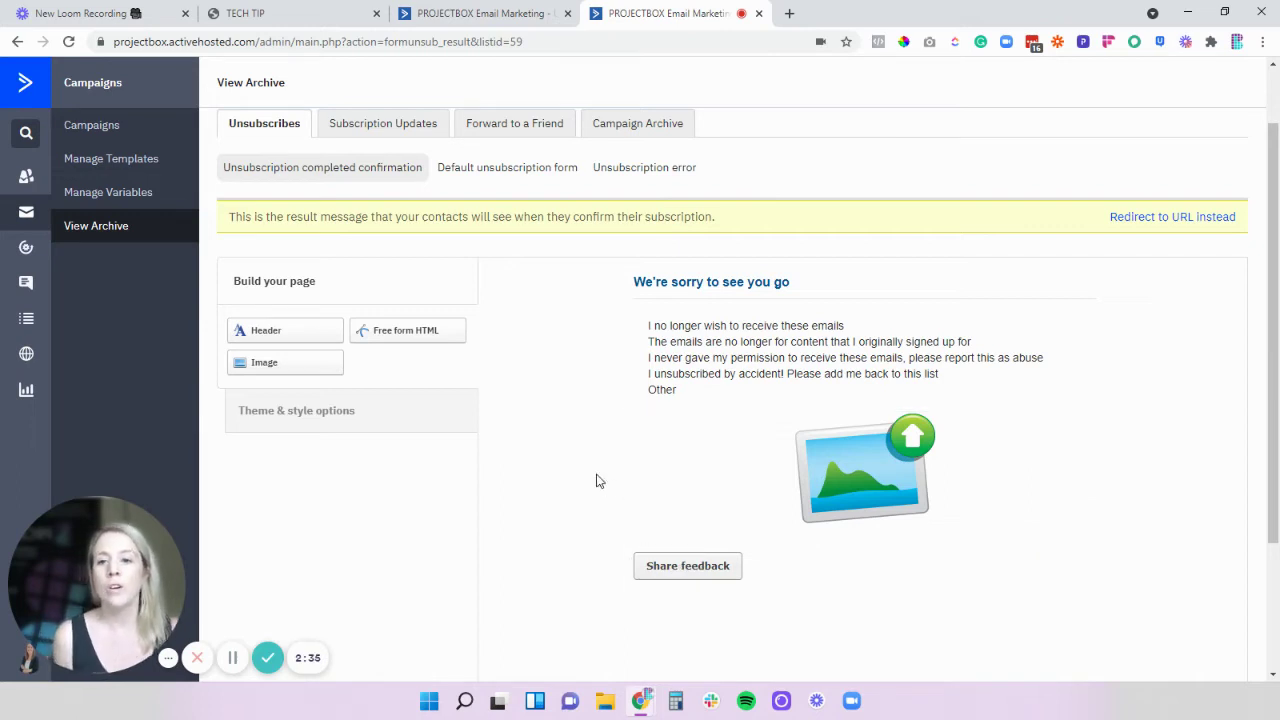
{"action": "left_click", "coordinate": [318, 412]}
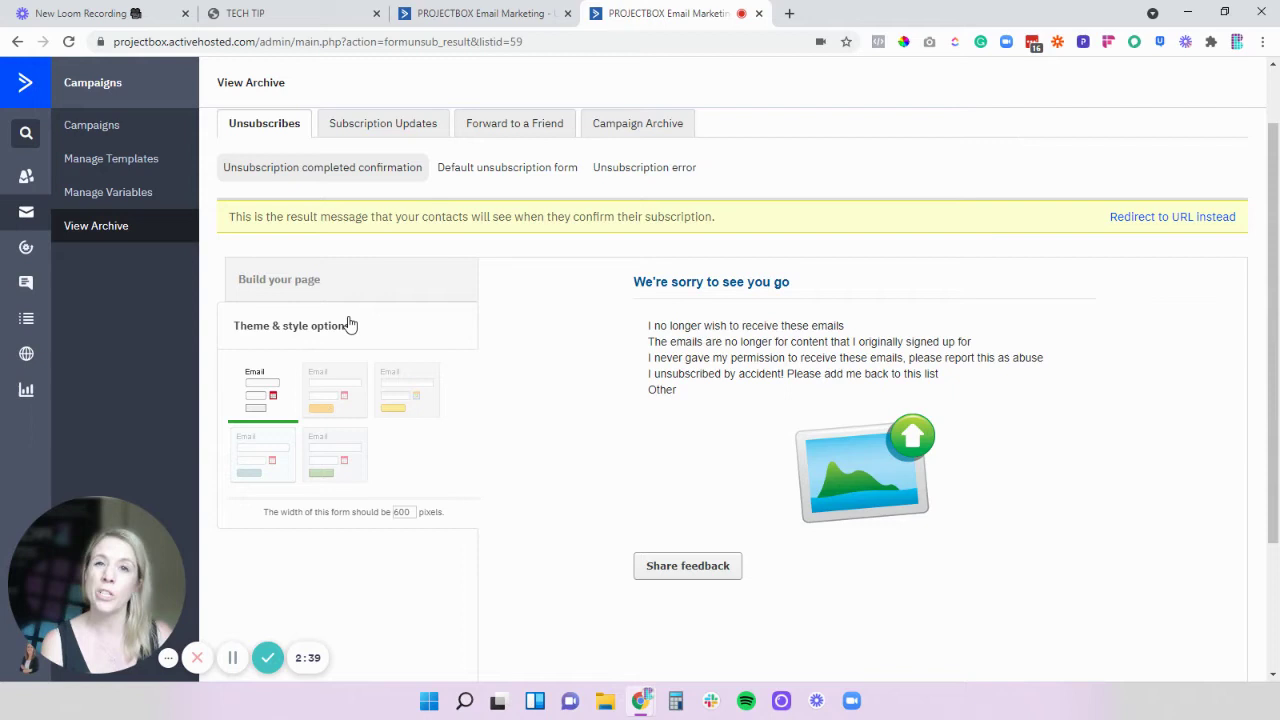
{"action": "left_click", "coordinate": [343, 394]}
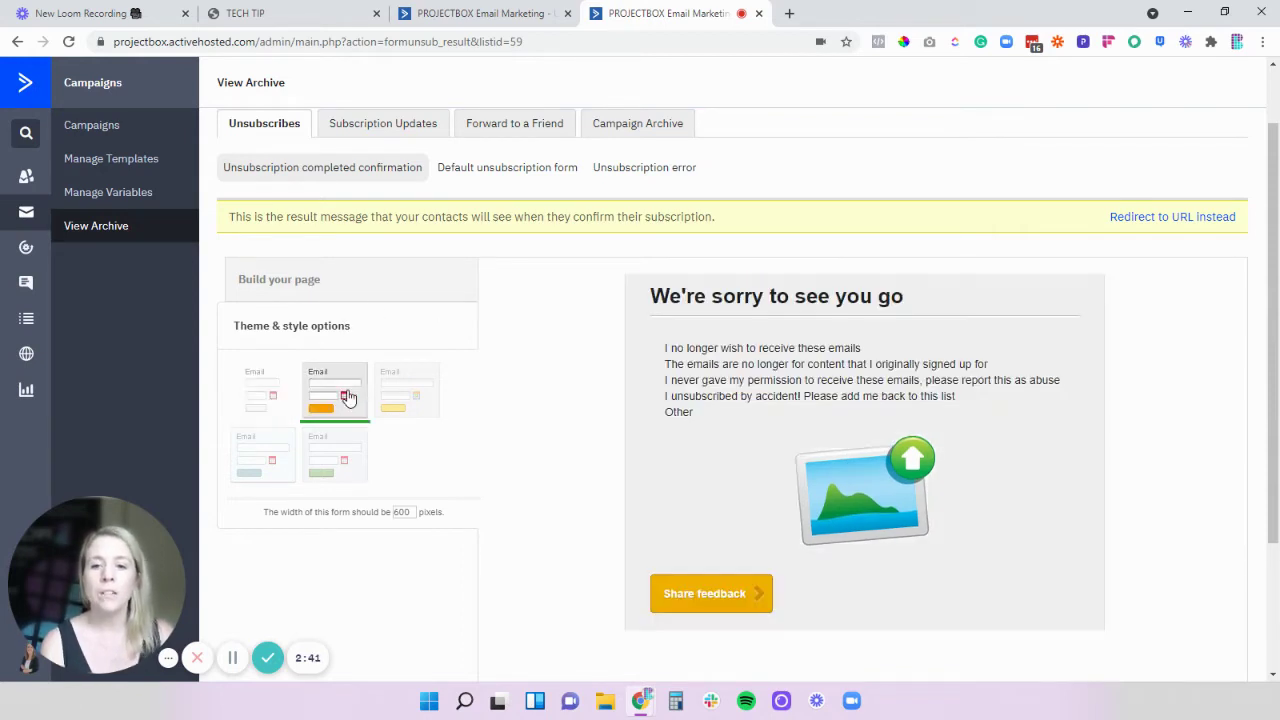
{"action": "left_click", "coordinate": [423, 405]}
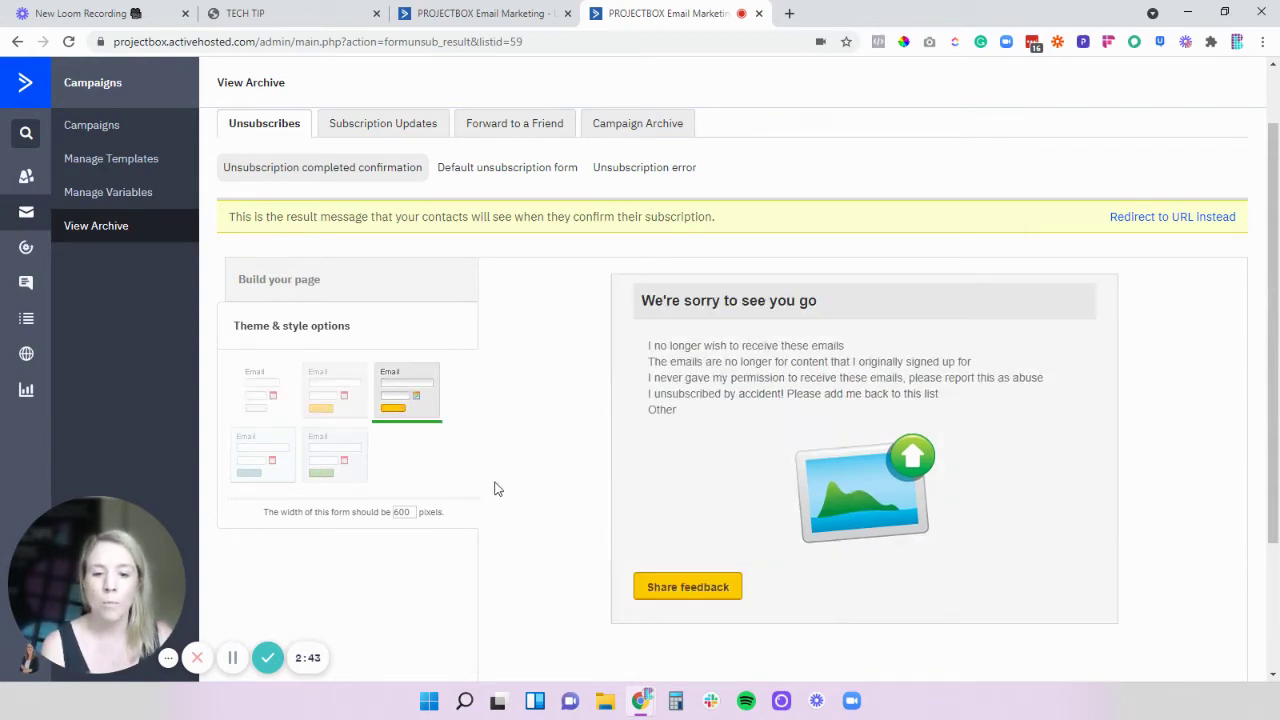
{"action": "left_click", "coordinate": [350, 466]}
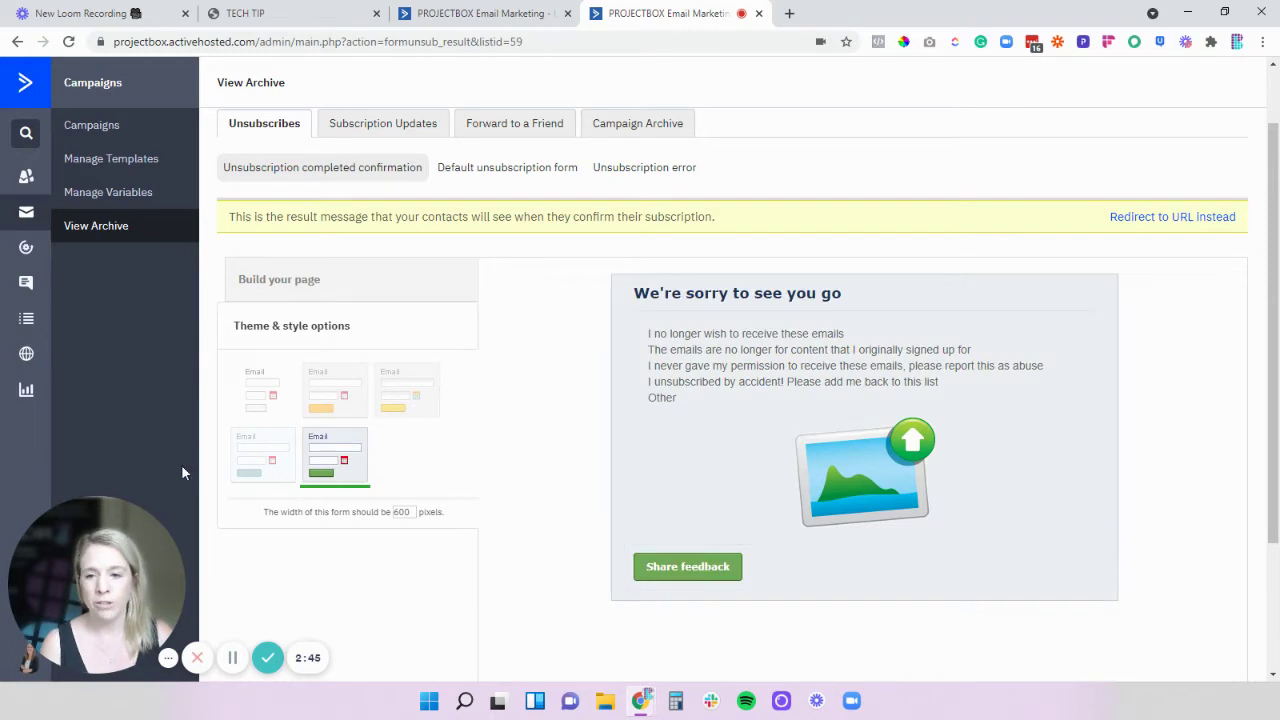
{"action": "left_click", "coordinate": [247, 472]}
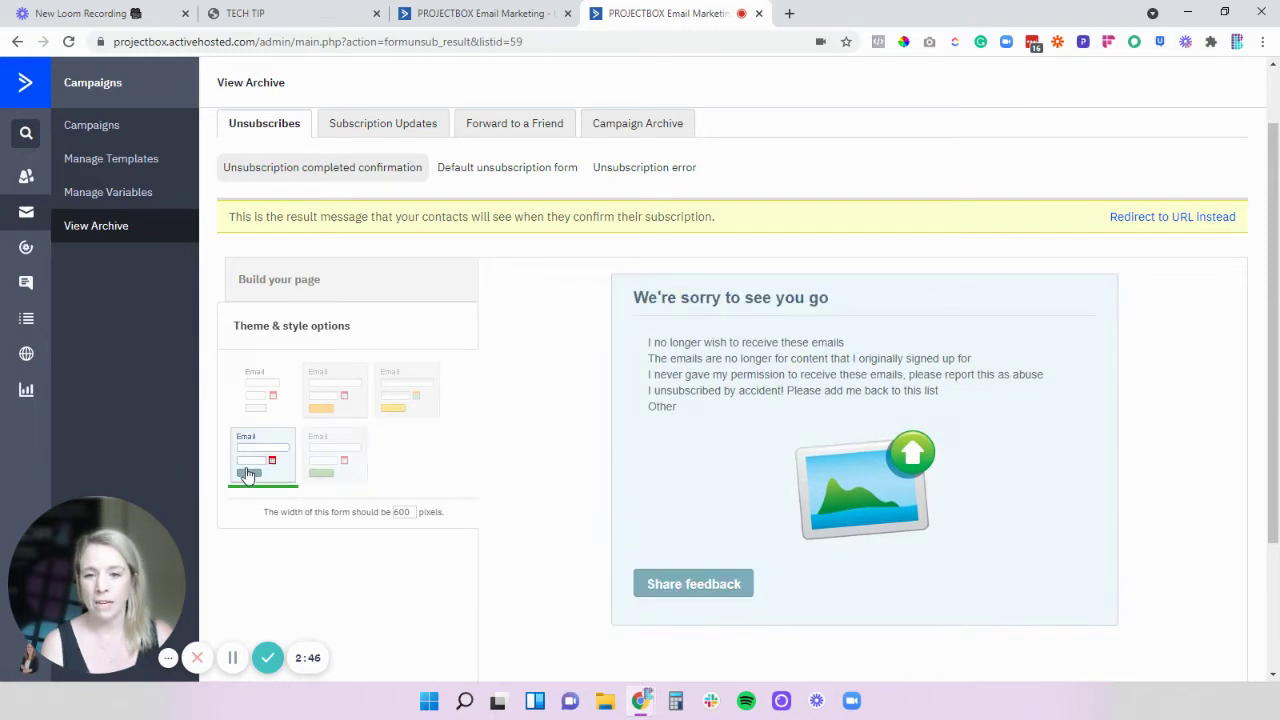
{"action": "left_click", "coordinate": [254, 415]}
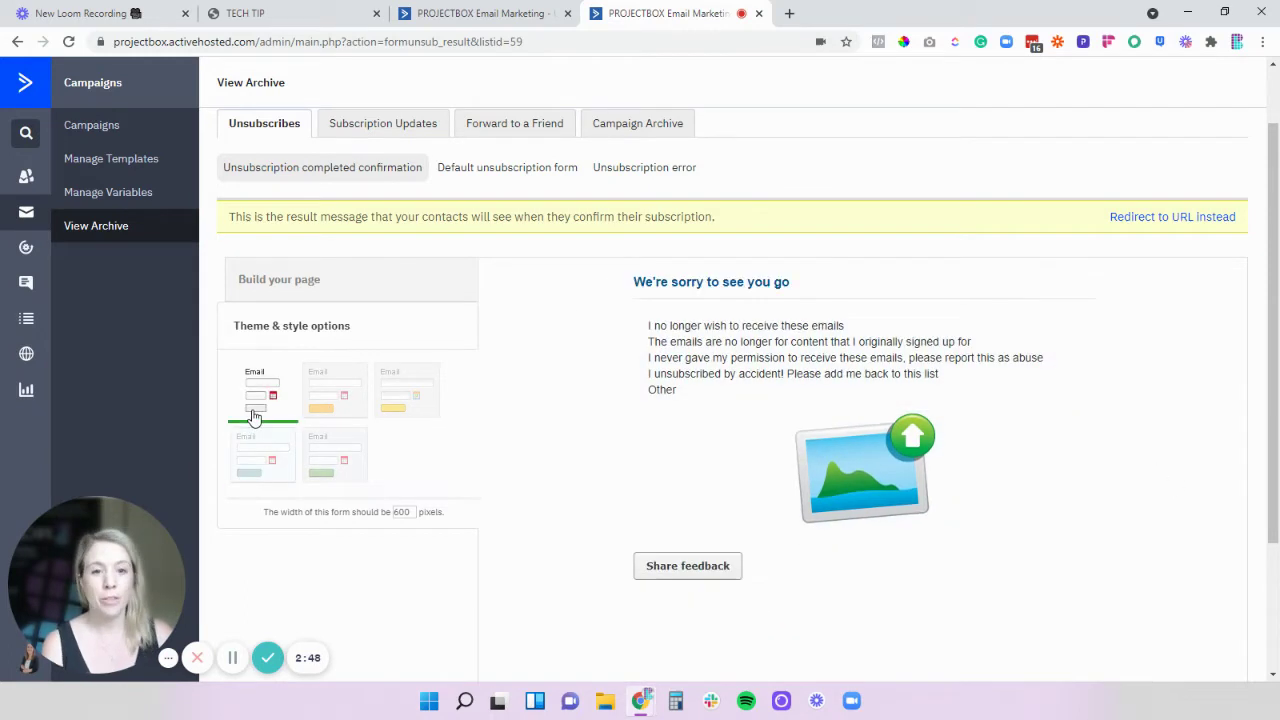
{"action": "left_click", "coordinate": [320, 294]}
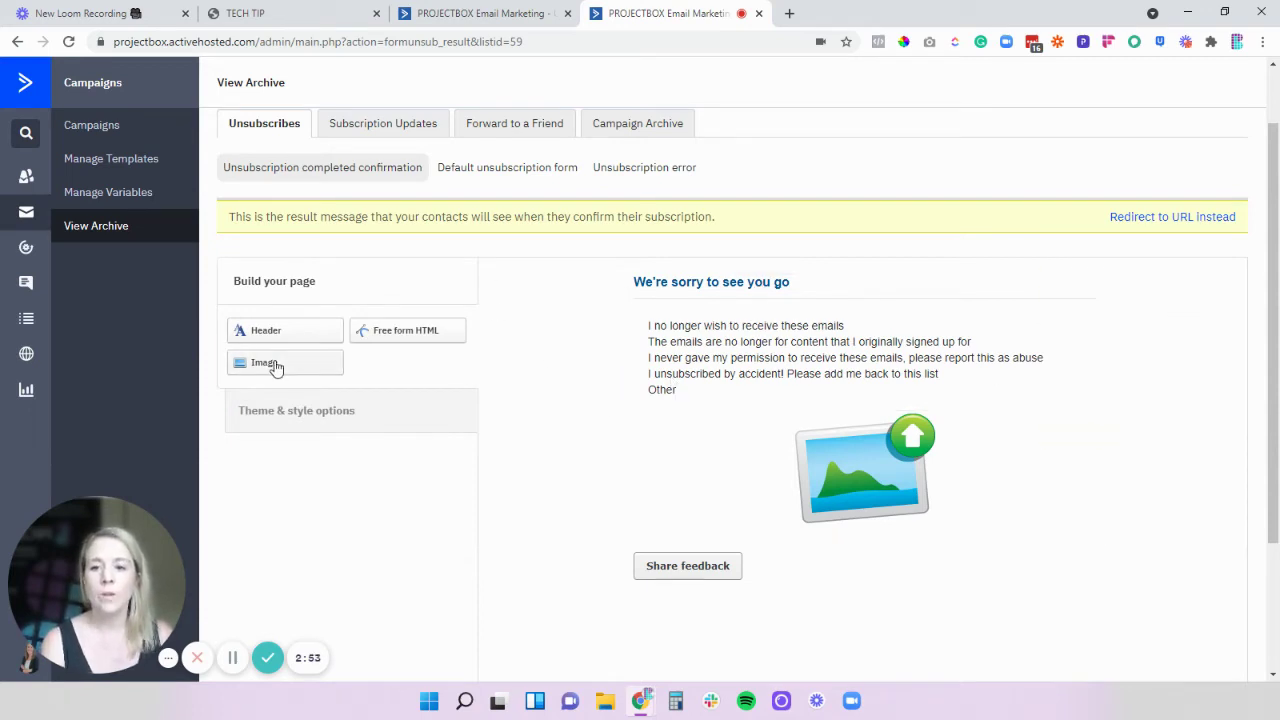
Move the image block above the heading and choose a ProjectBox logo PNG from the Logo > PNG folder.
{"action": "mouse_move", "coordinate": [884, 465]}
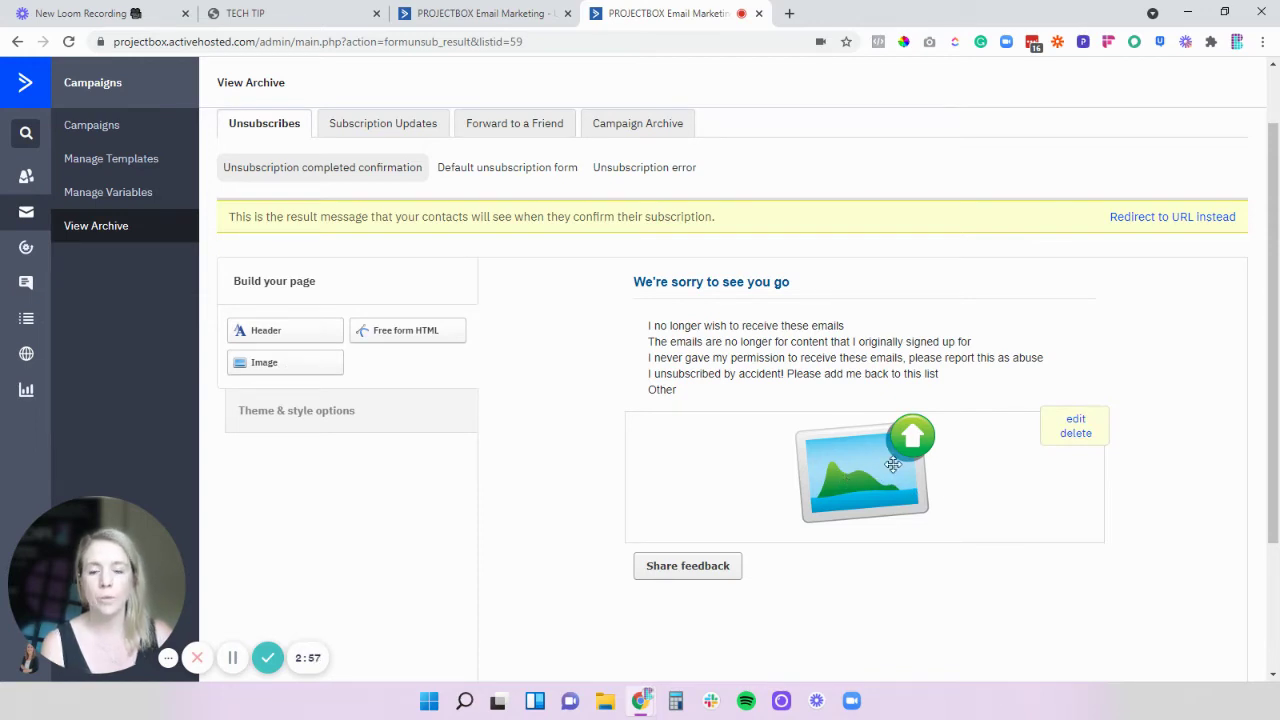
{"action": "left_click_drag", "start_coordinate": [895, 466], "coordinate": [872, 292]}
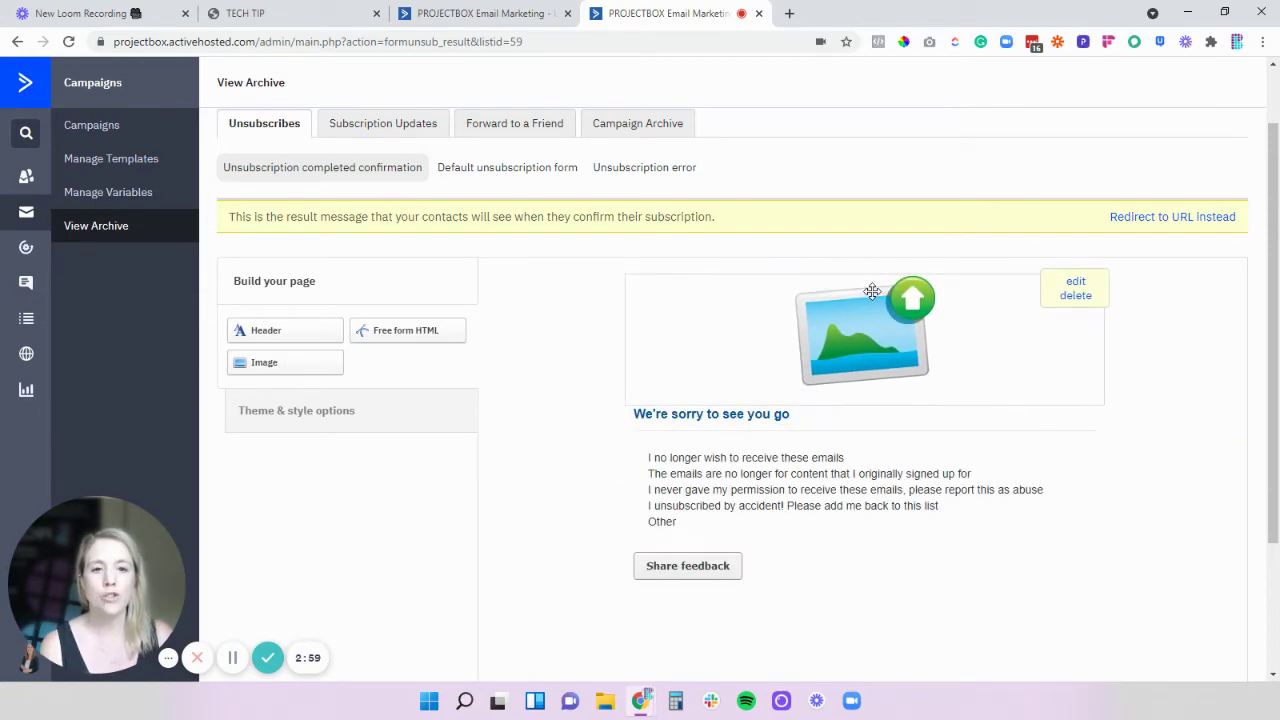
{"action": "left_click", "coordinate": [1075, 282]}
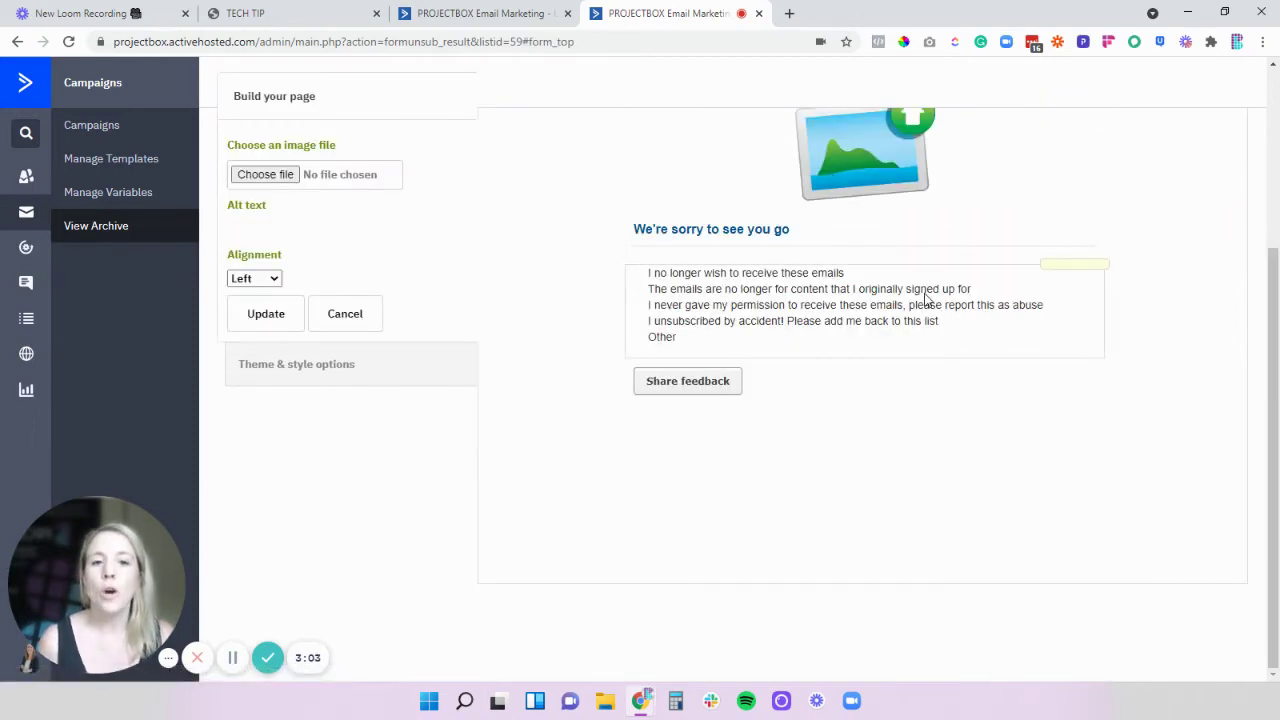
{"action": "scroll", "coordinate": [923, 297], "scroll_direction": "up", "scroll_amount": 1}
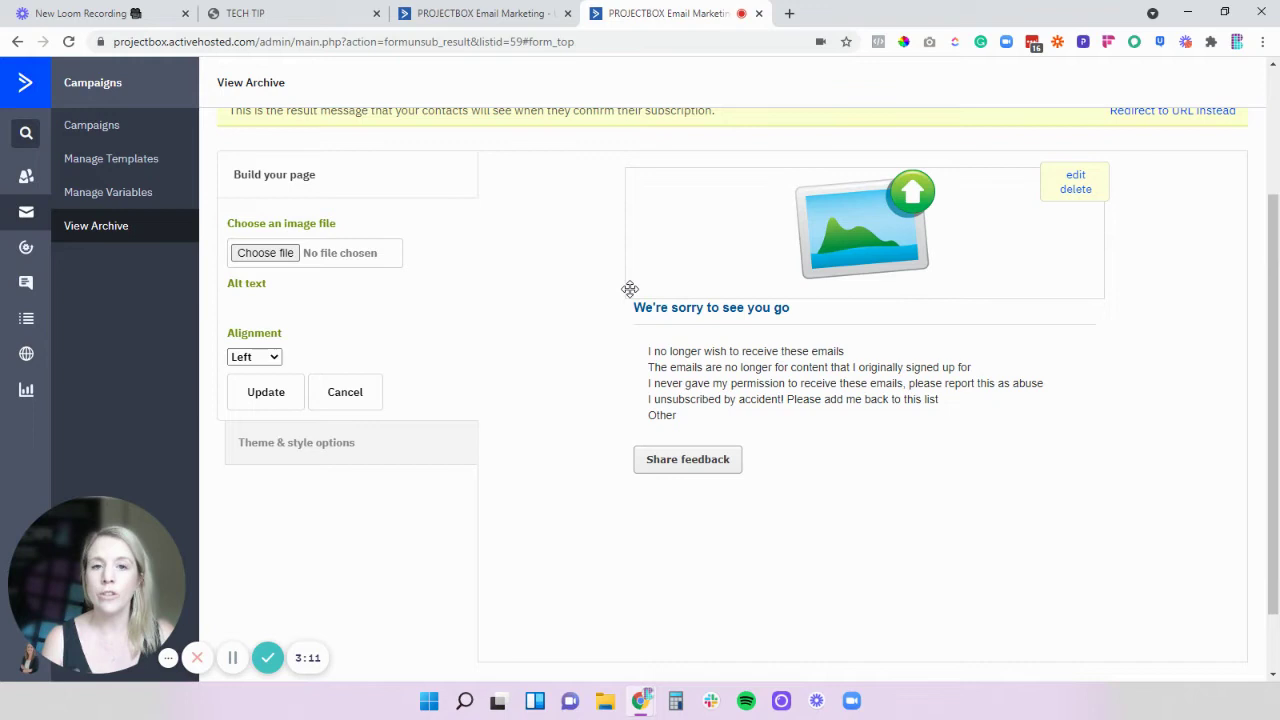
{"action": "left_click", "coordinate": [286, 253]}
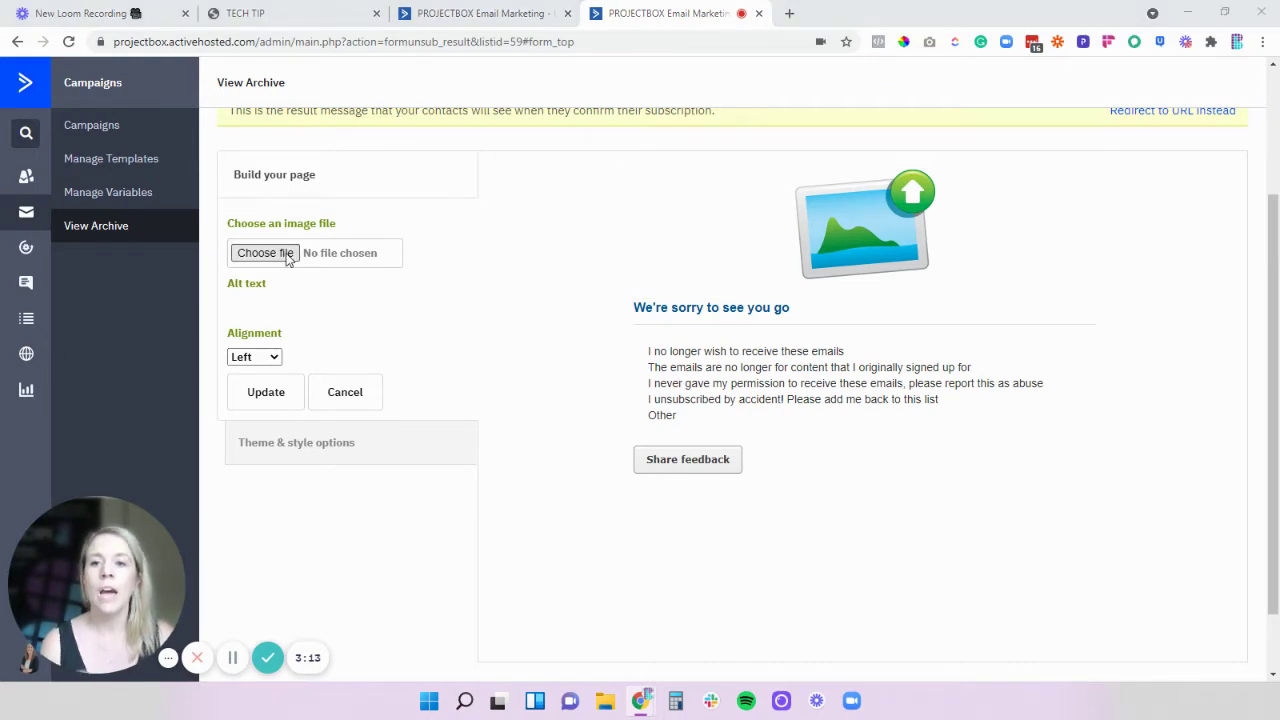
{"action": "double_click", "coordinate": [175, 278]}
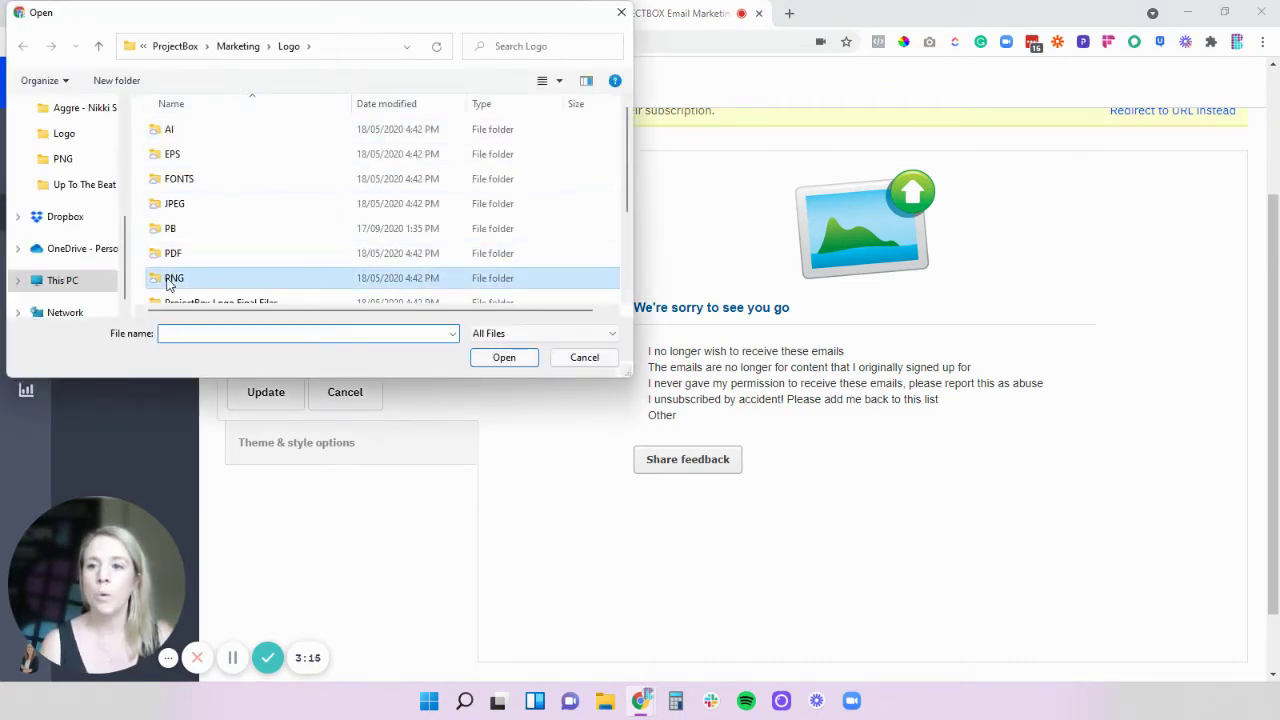
{"action": "double_click", "coordinate": [181, 177]}
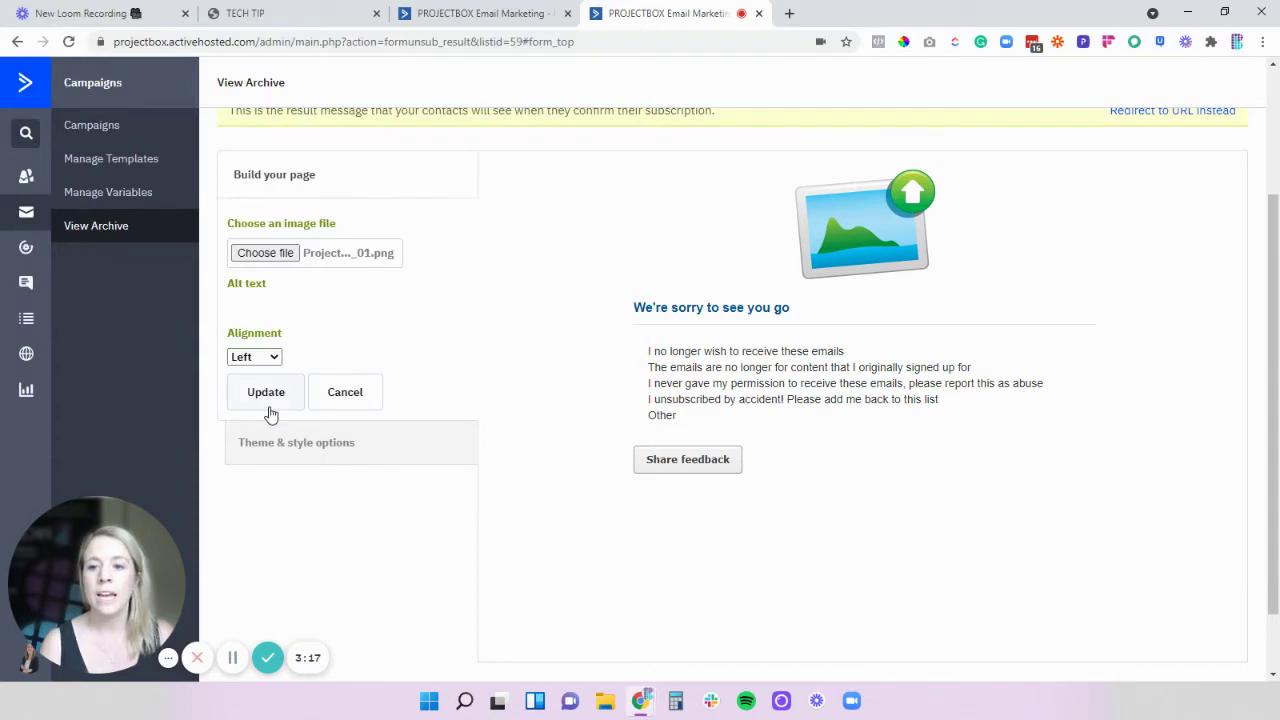
Swap in the smaller 'PB - 320 x 78 px.png' logo with Center alignment.
{"action": "left_click", "coordinate": [269, 408]}
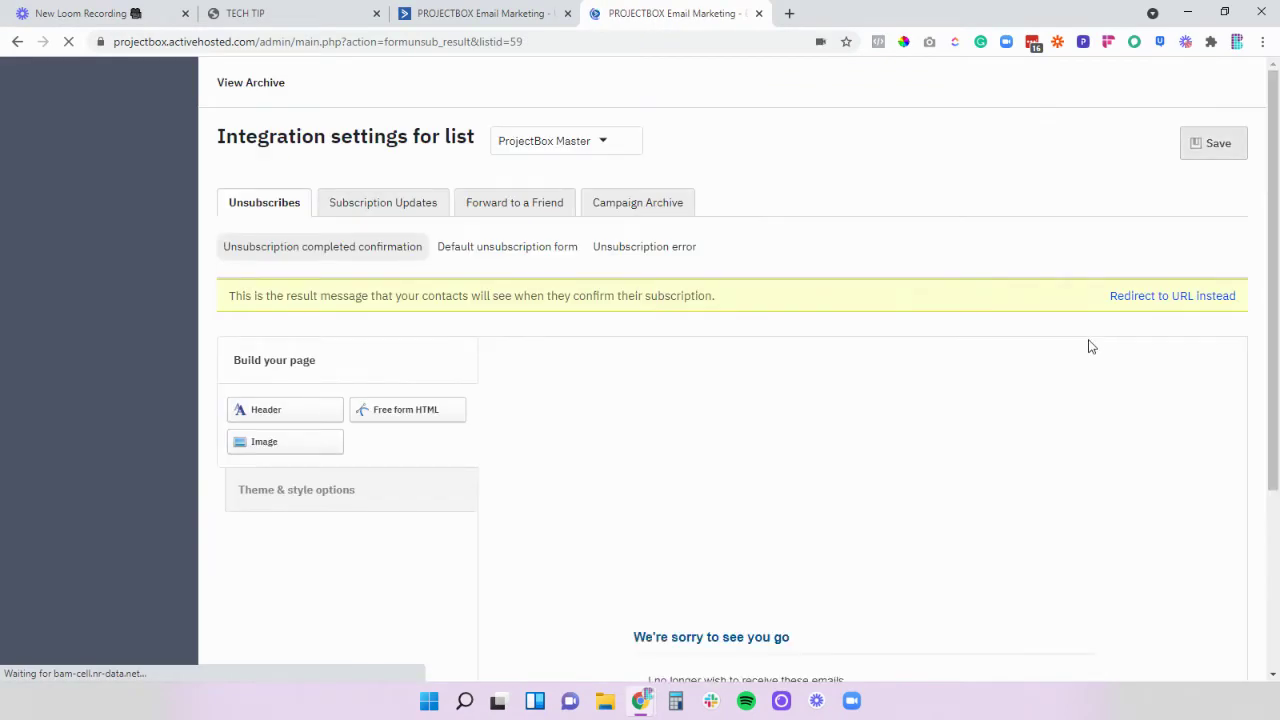
{"action": "scroll", "coordinate": [1046, 391], "scroll_direction": "down", "scroll_amount": 2}
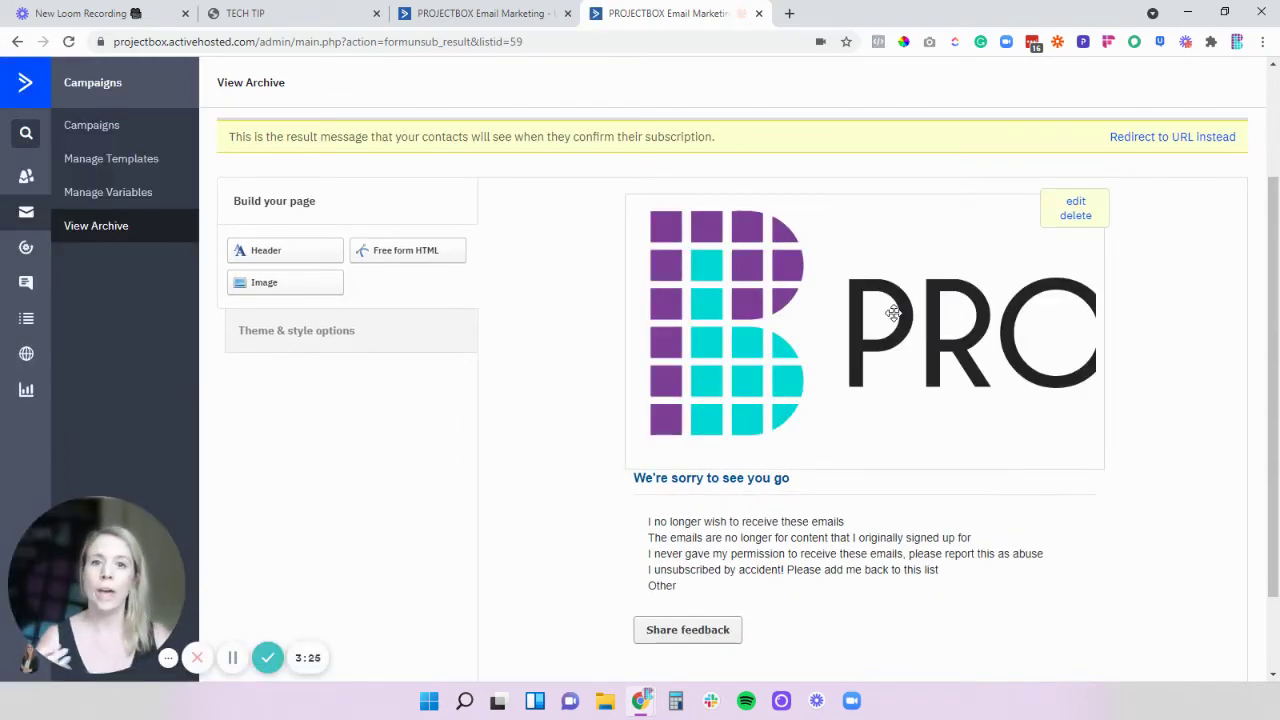
{"action": "left_click", "coordinate": [1073, 202]}
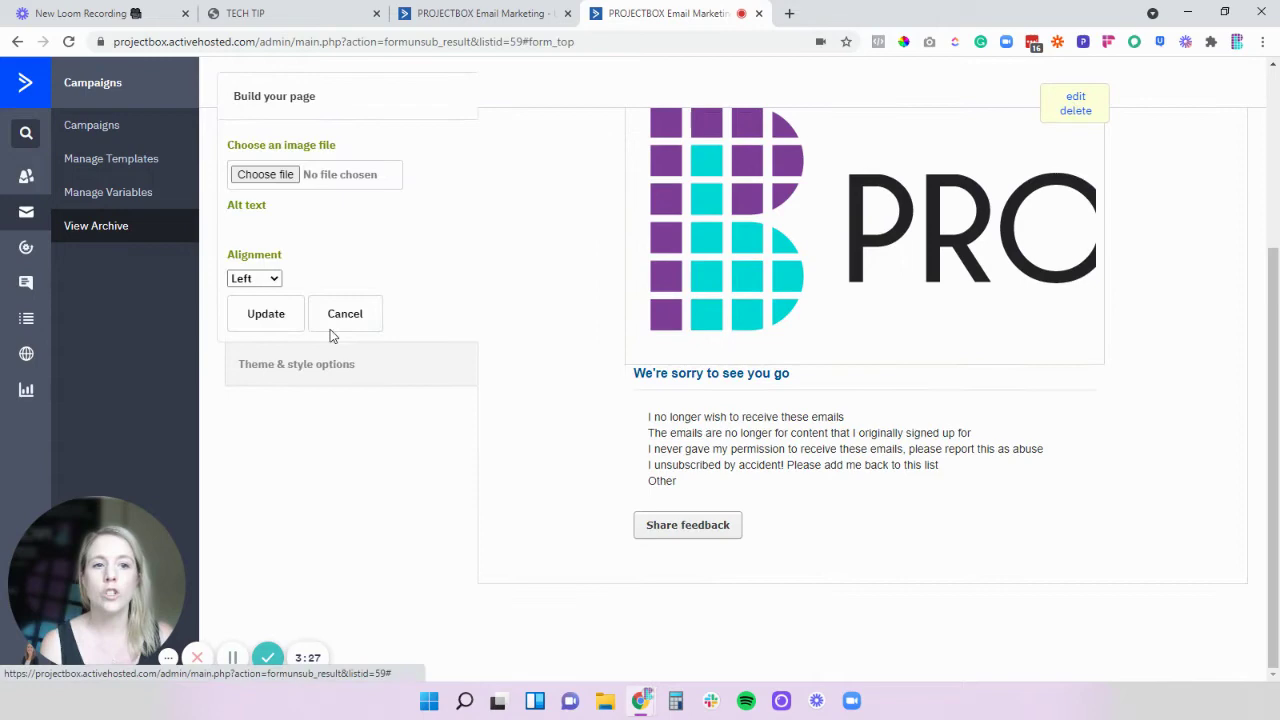
{"action": "left_click", "coordinate": [313, 186]}
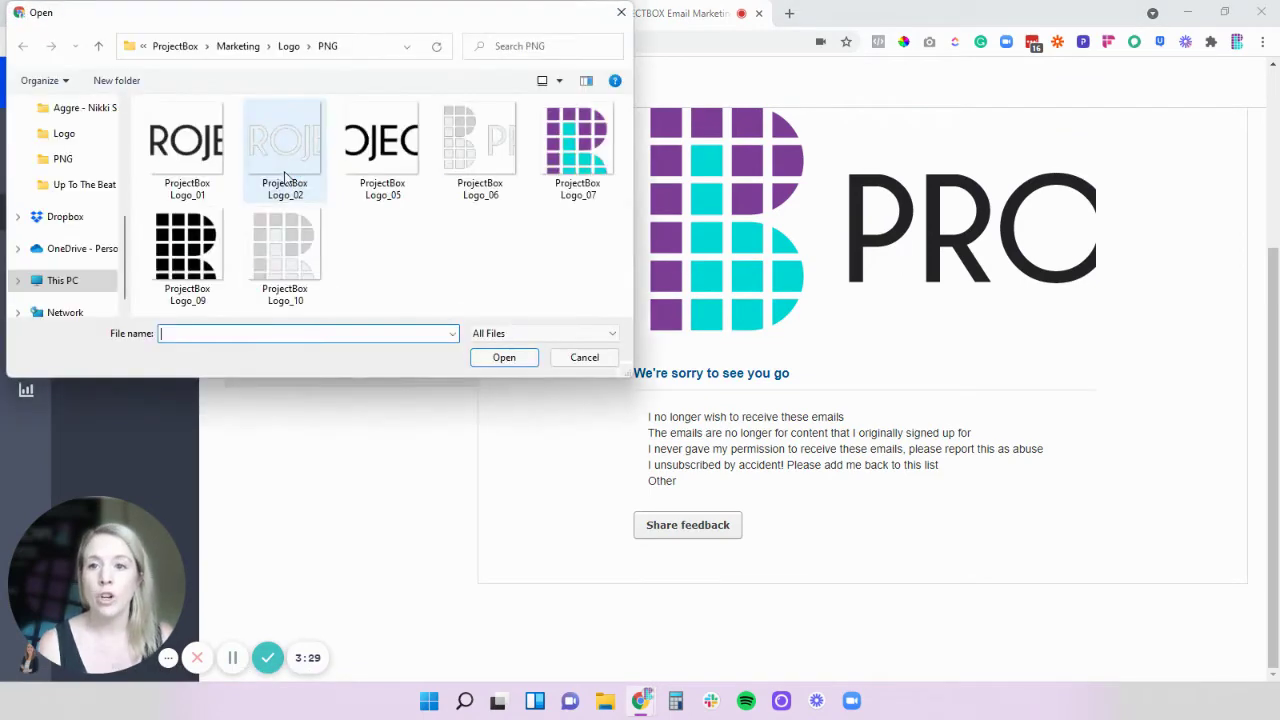
{"action": "left_click", "coordinate": [289, 46]}
{"action": "scroll", "coordinate": [266, 230], "scroll_direction": "down", "scroll_amount": 2}
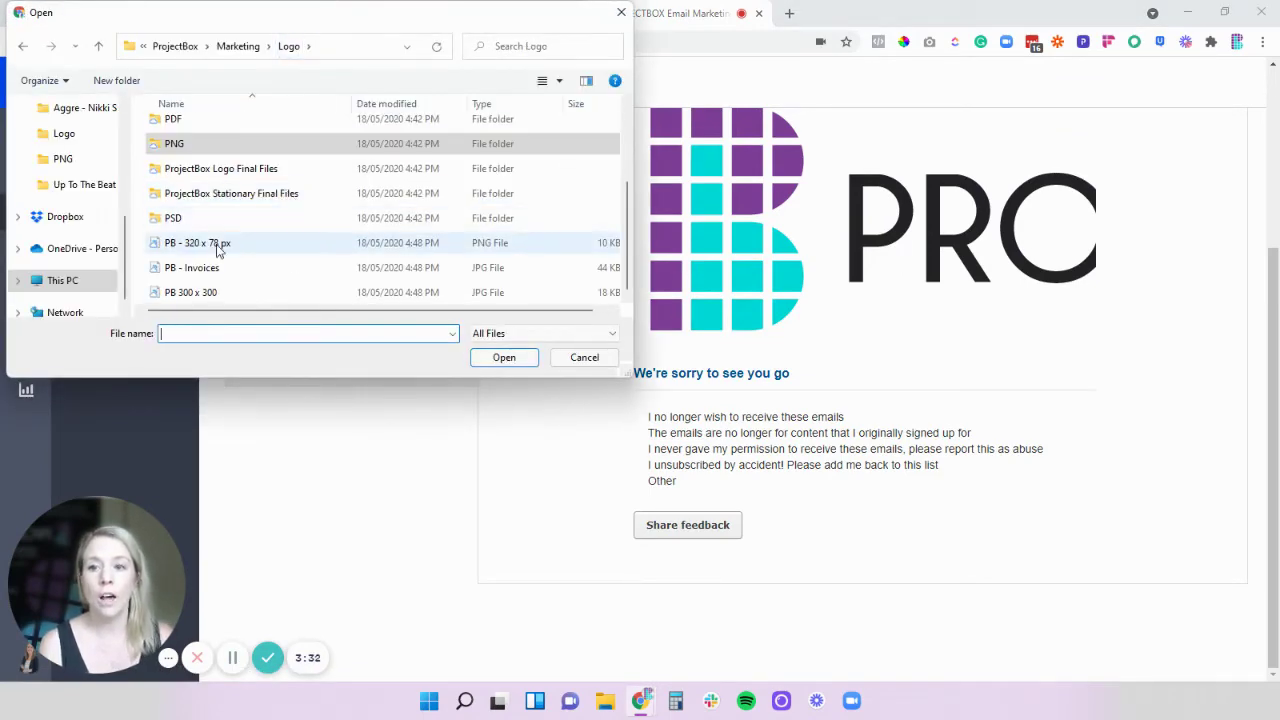
{"action": "key", "text": "Escape"}
{"action": "left_click", "coordinate": [254, 278]}
{"action": "left_click", "coordinate": [245, 308]}
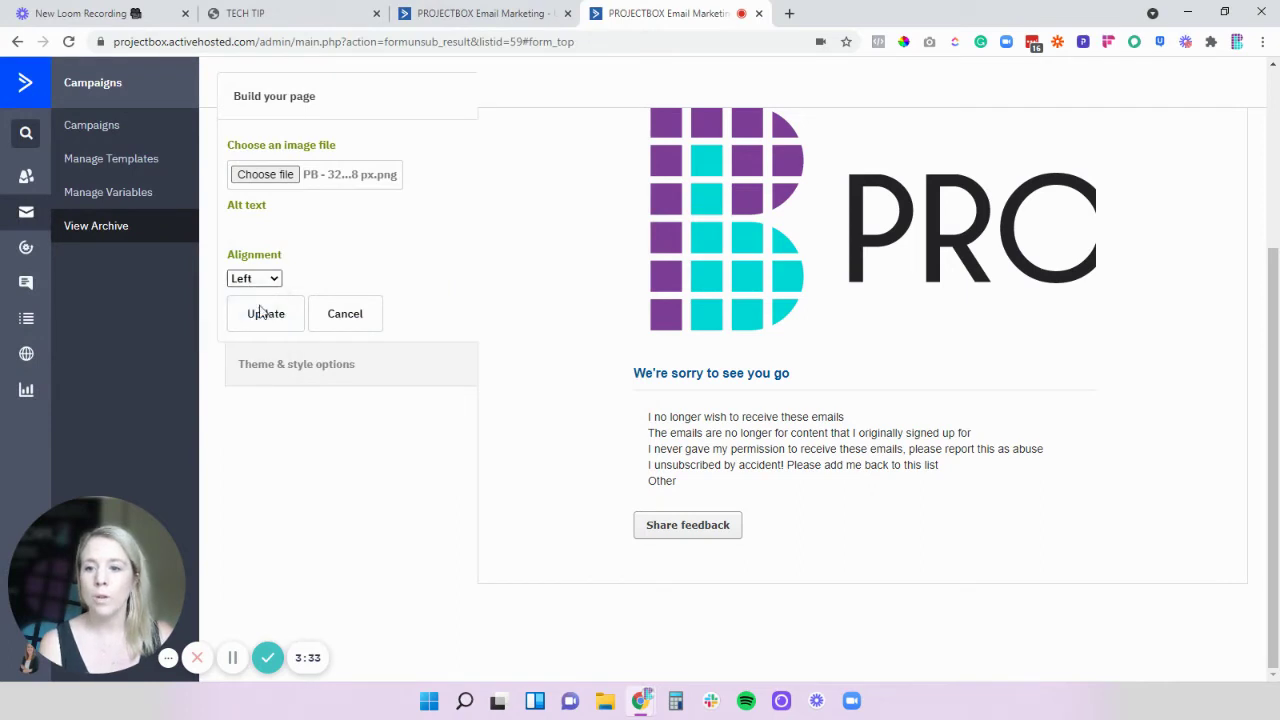
{"action": "left_click", "coordinate": [266, 316]}
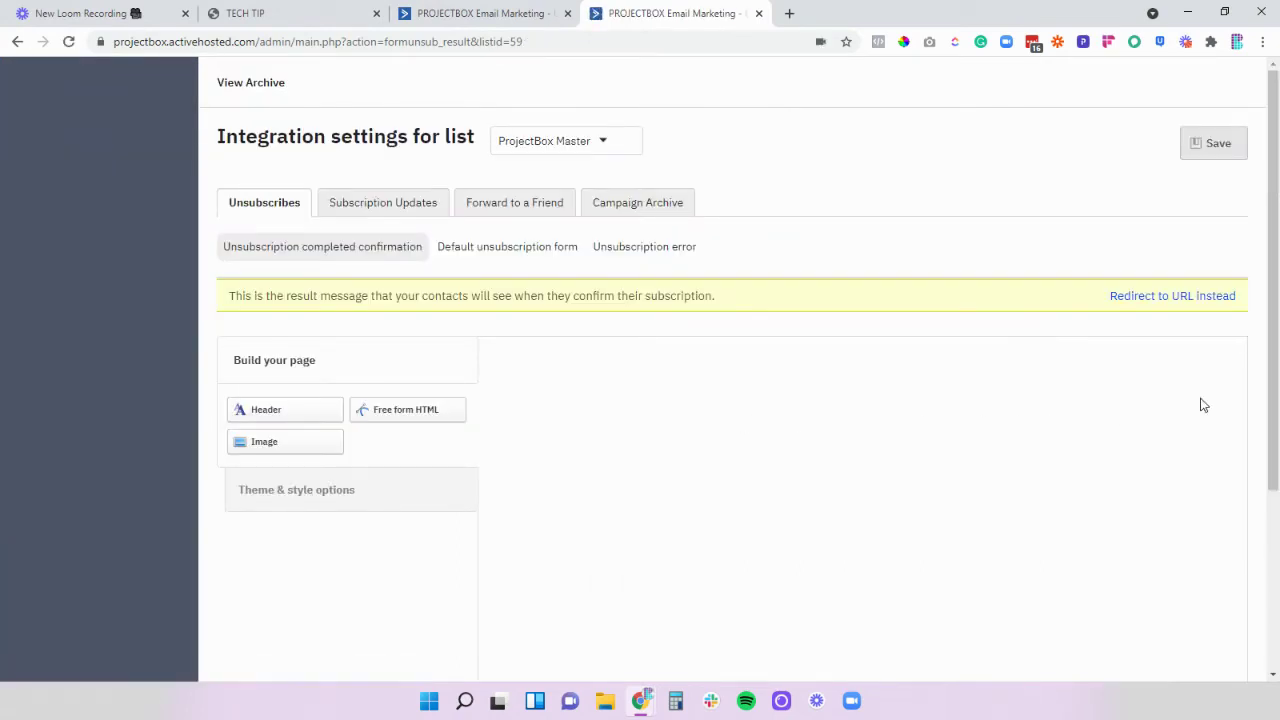
{"action": "scroll", "coordinate": [1220, 400], "scroll_direction": "down", "scroll_amount": 2}
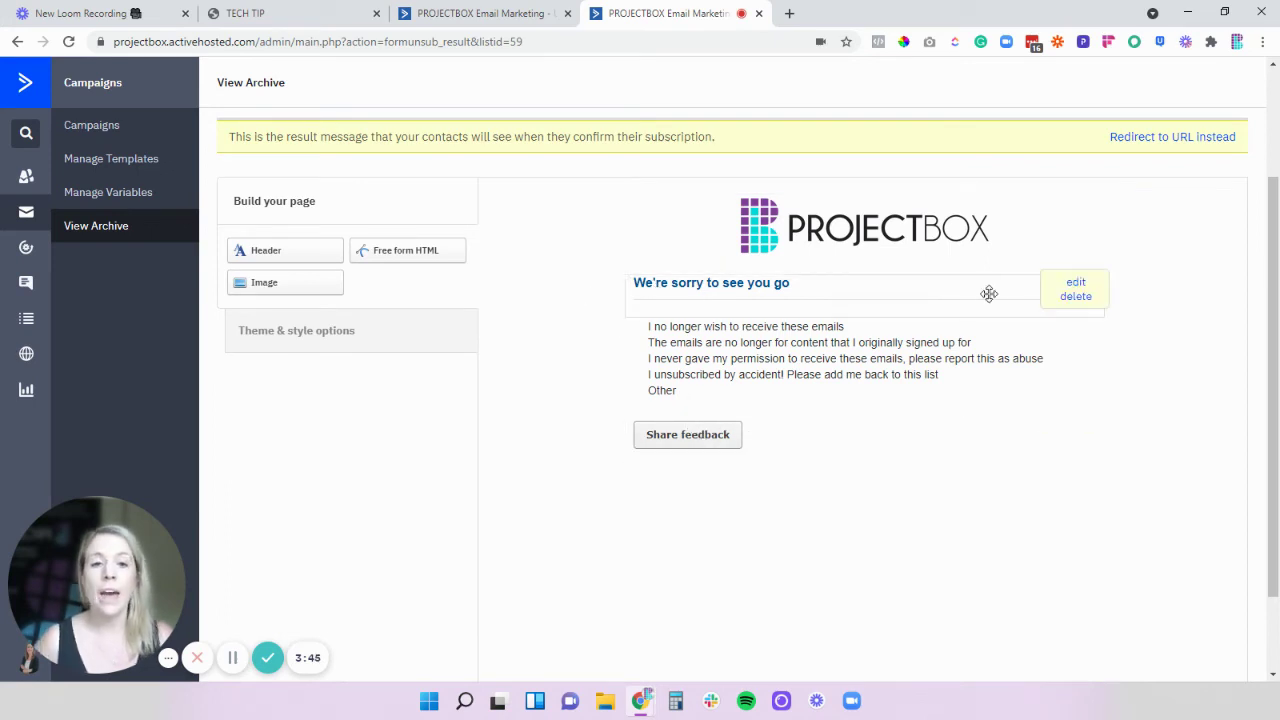
Change the page heading to 'WHAT! YOU'RE LEAVING US! NO WAY!!'.
{"action": "left_click", "coordinate": [1076, 282]}
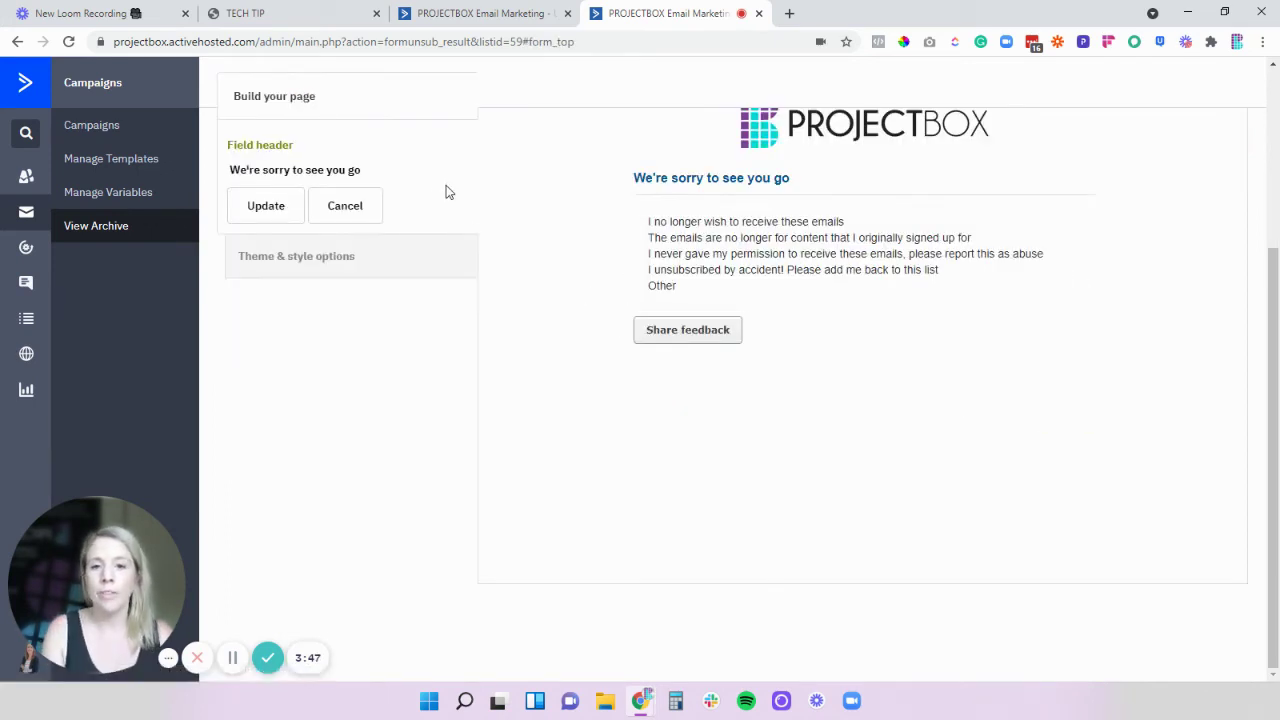
{"action": "triple_click", "coordinate": [363, 170]}
{"action": "type", "text": "WHAT!"}
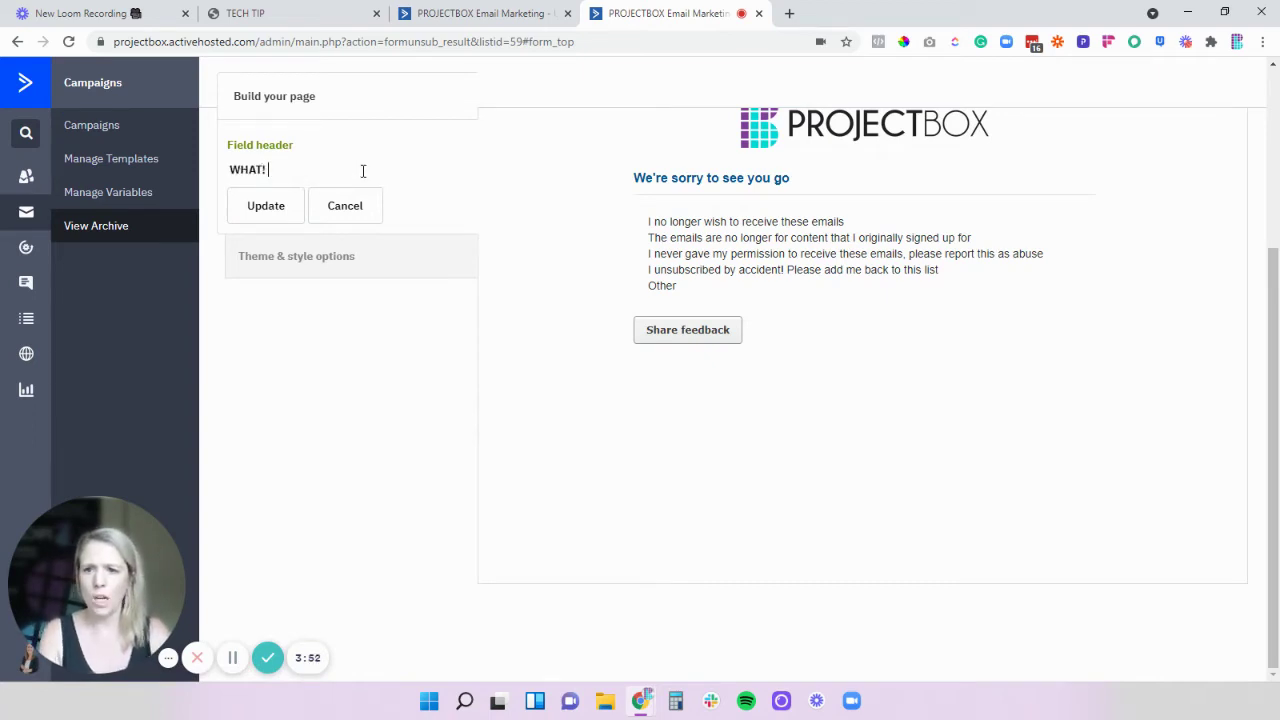
{"action": "type", "text": " YOU'RE LEAVING"}
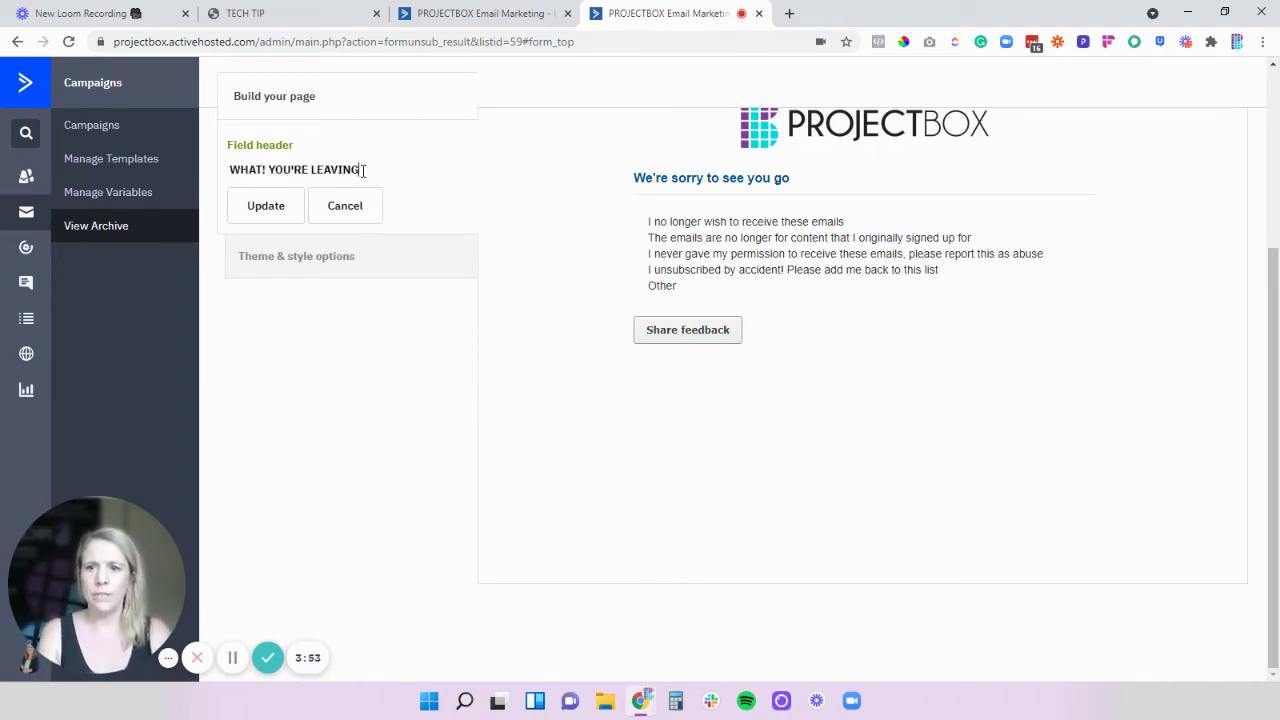
{"action": "type", "text": " US! NO WAY!!"}
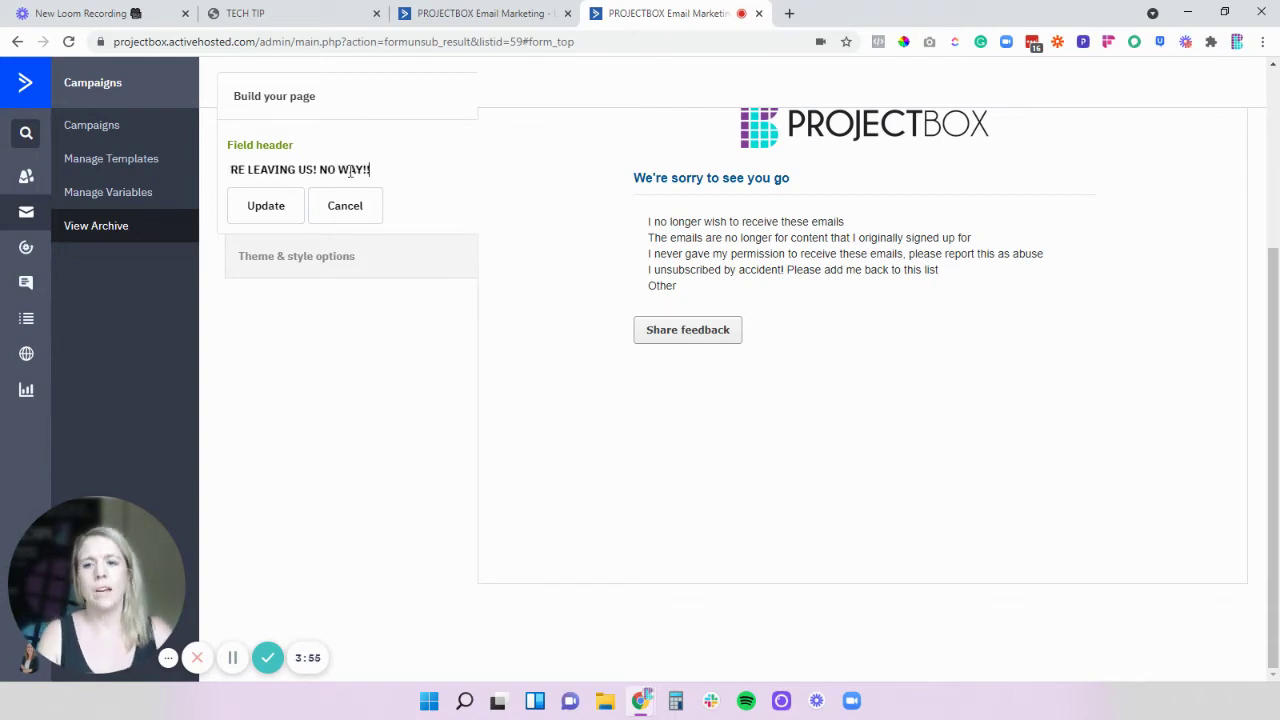
{"action": "left_click", "coordinate": [277, 215]}
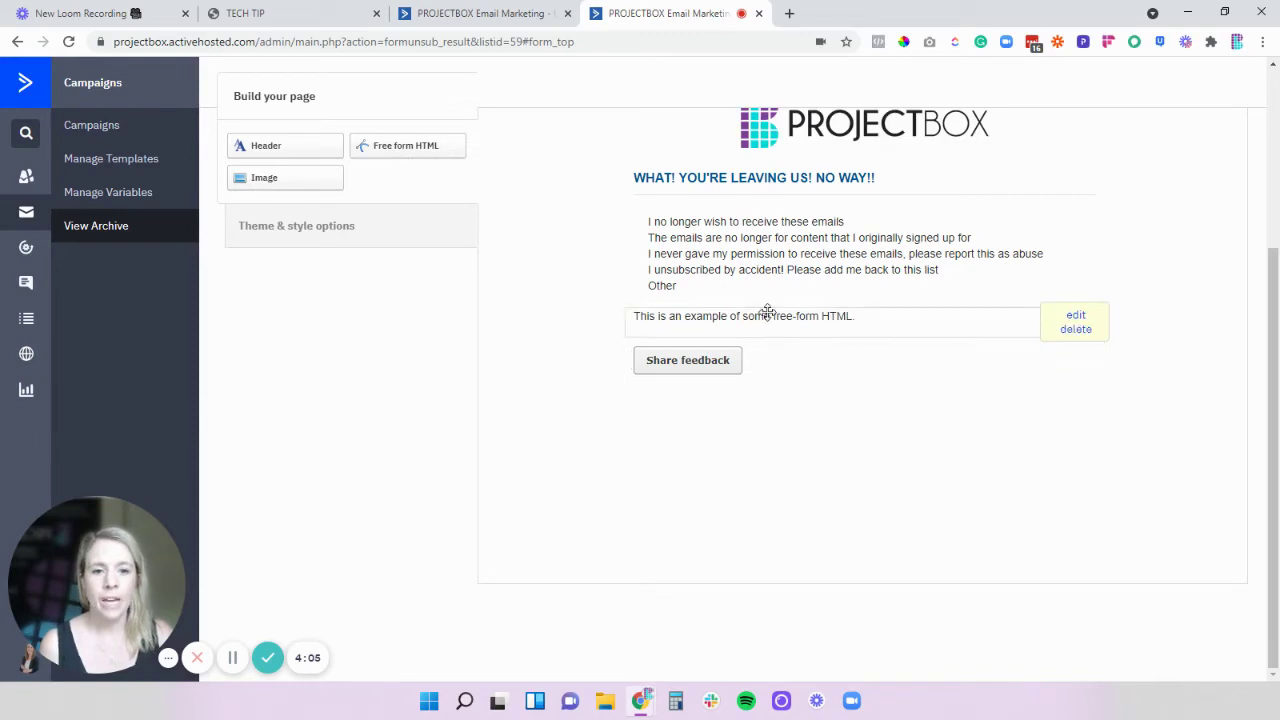
Rewrite the free-form block as the 'sob sob' message and move it above the reason list.
{"action": "left_click", "coordinate": [1075, 316]}
{"action": "left_click_drag", "start_coordinate": [440, 195], "coordinate": [205, 192]}
{"action": "type", "text": "w"}
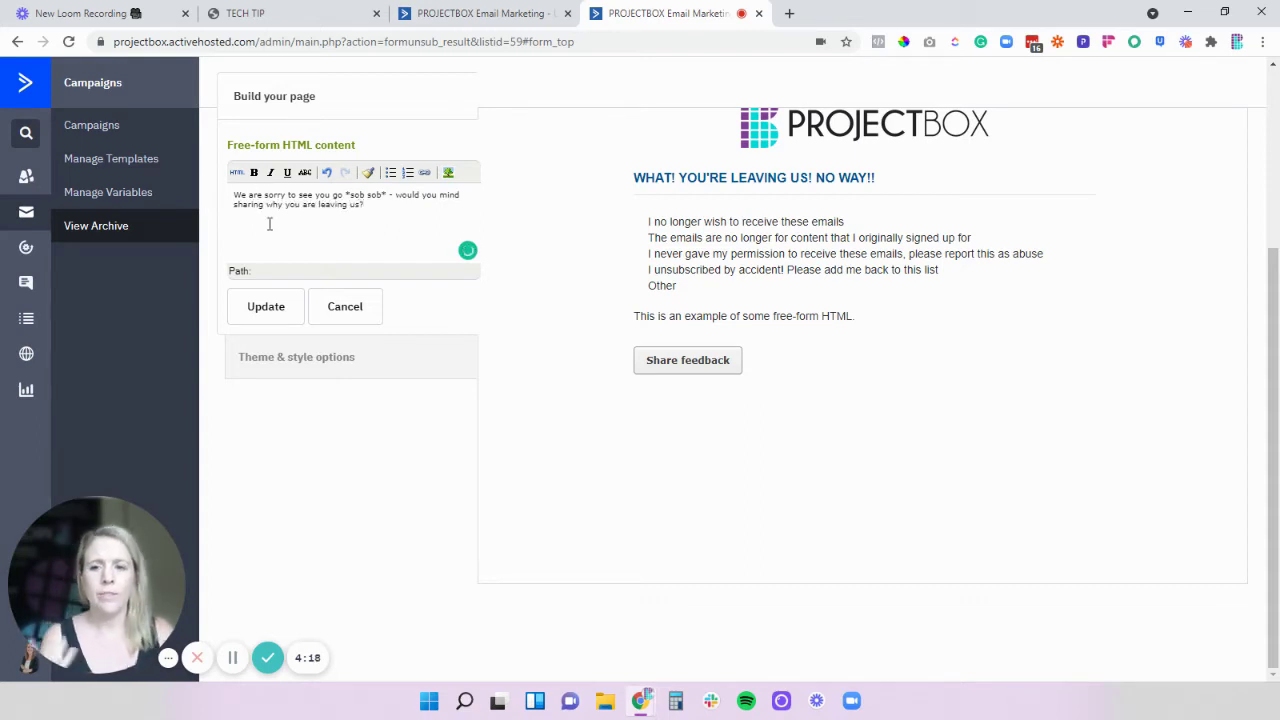
{"action": "left_click", "coordinate": [266, 306]}
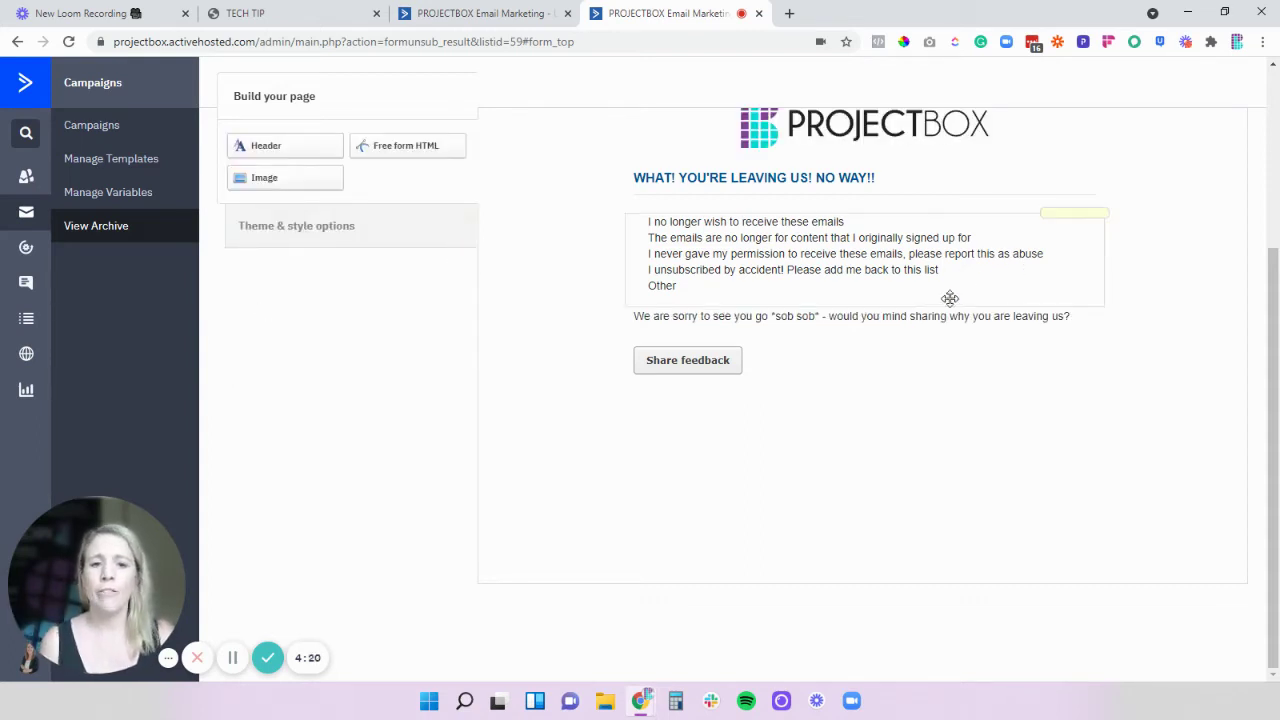
{"action": "left_click_drag", "start_coordinate": [929, 317], "coordinate": [938, 214]}
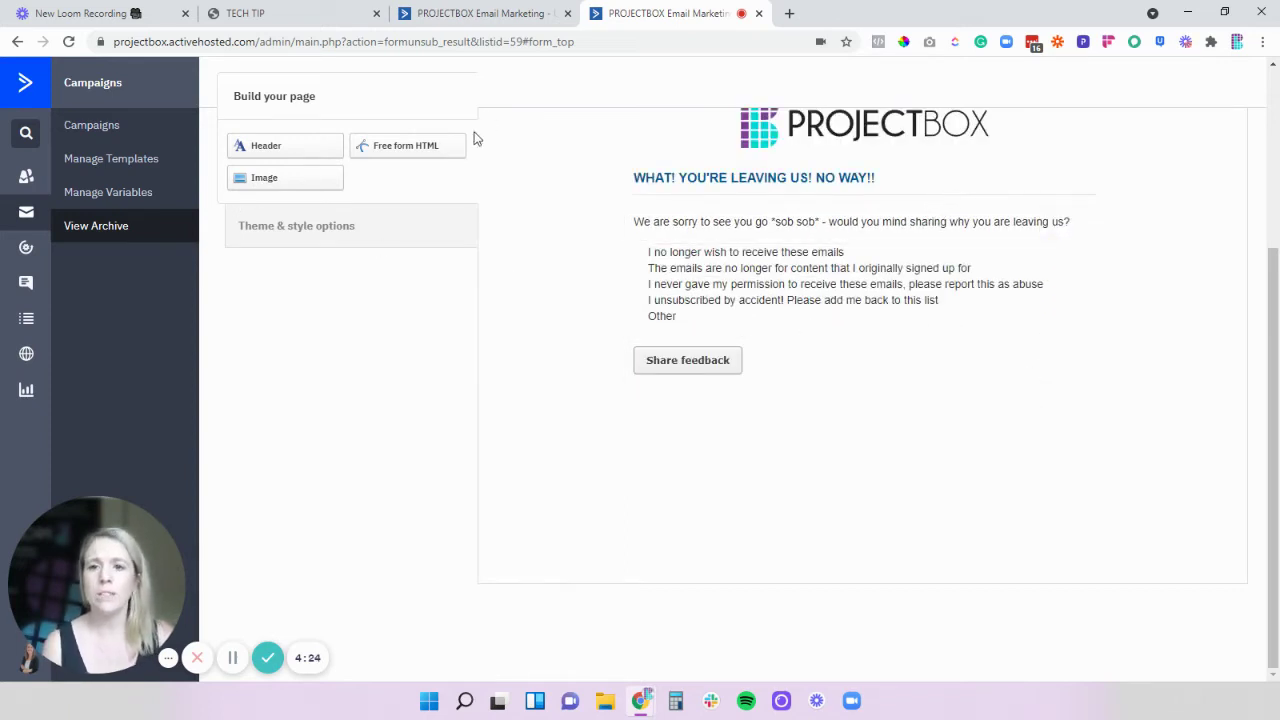
Add a free-form block above Share feedback reading 'WANT TO STAY SOCIAL? Come and join us on Facebook or Instagram!'.
{"action": "left_click_drag", "start_coordinate": [876, 404], "coordinate": [871, 397]}
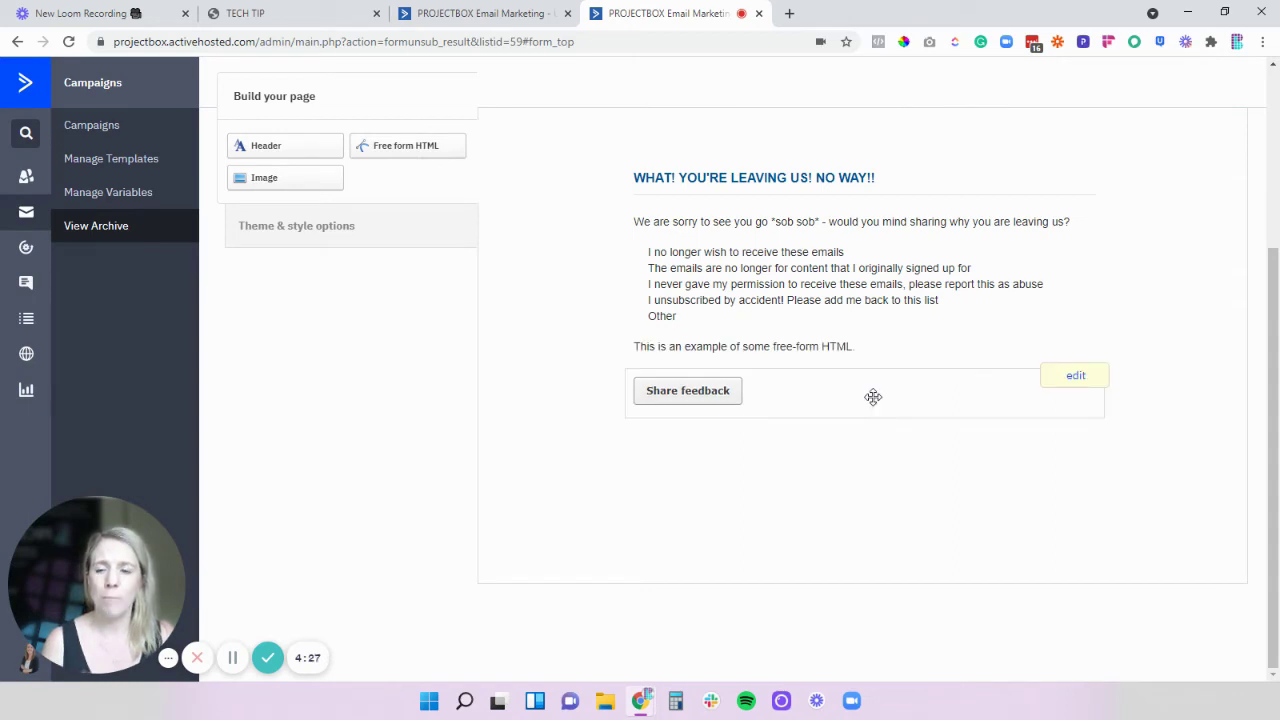
{"action": "left_click", "coordinate": [1075, 347]}
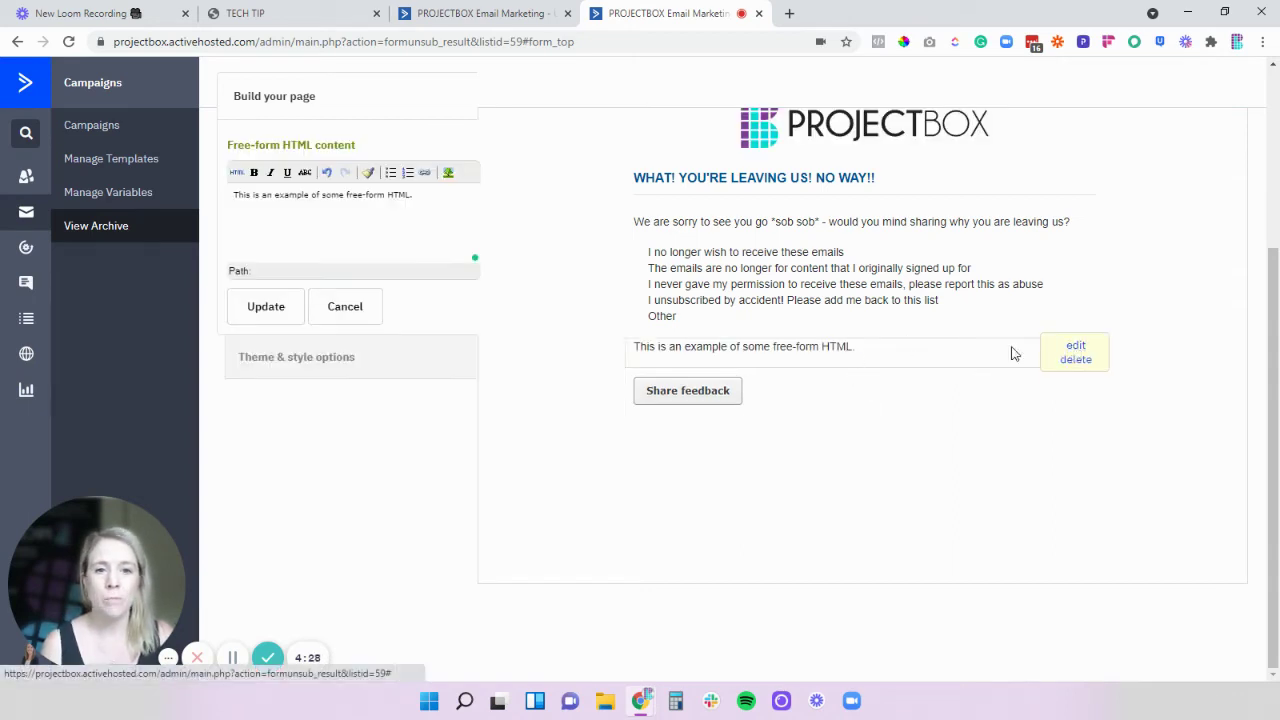
{"action": "left_click_drag", "start_coordinate": [420, 196], "coordinate": [220, 211]}
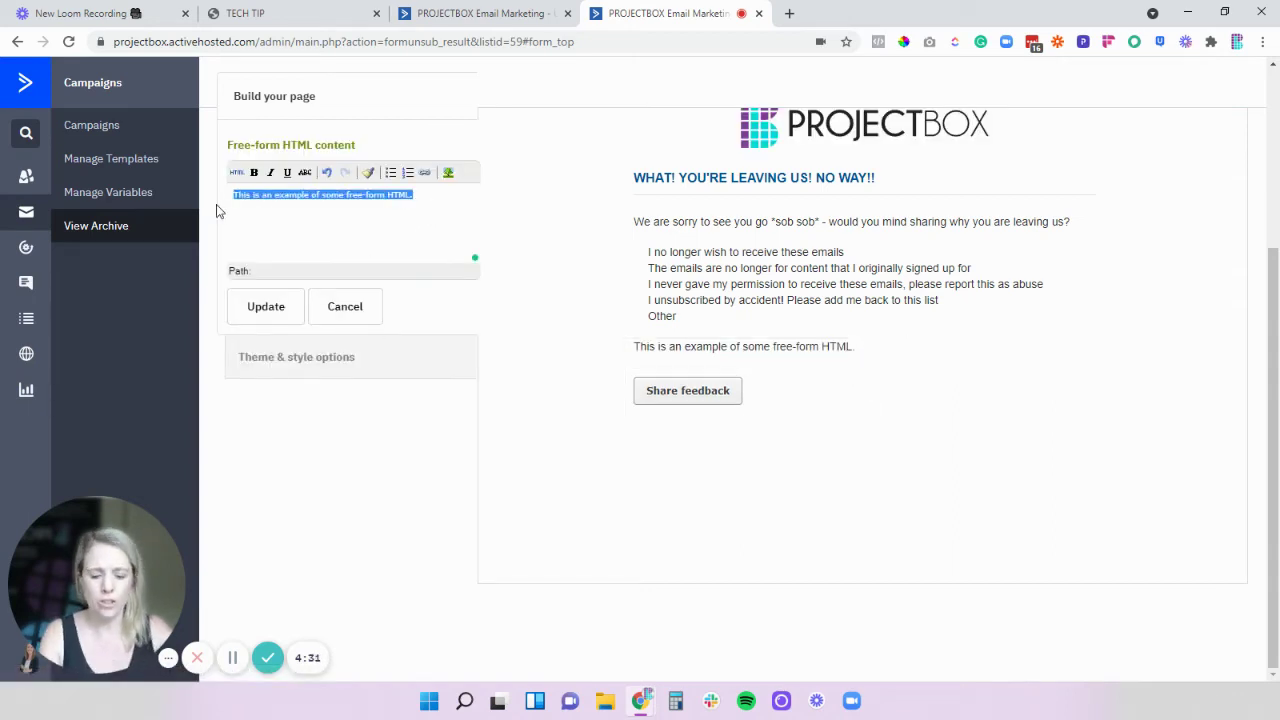
{"action": "type", "text": "WANTT TO"}
{"action": "key", "text": "BackSpace"}
{"action": "key", "text": "BackSpace"}
{"action": "key", "text": "BackSpace"}
{"action": "key", "text": "BackSpace"}
{"action": "key", "text": "BackSpace"}
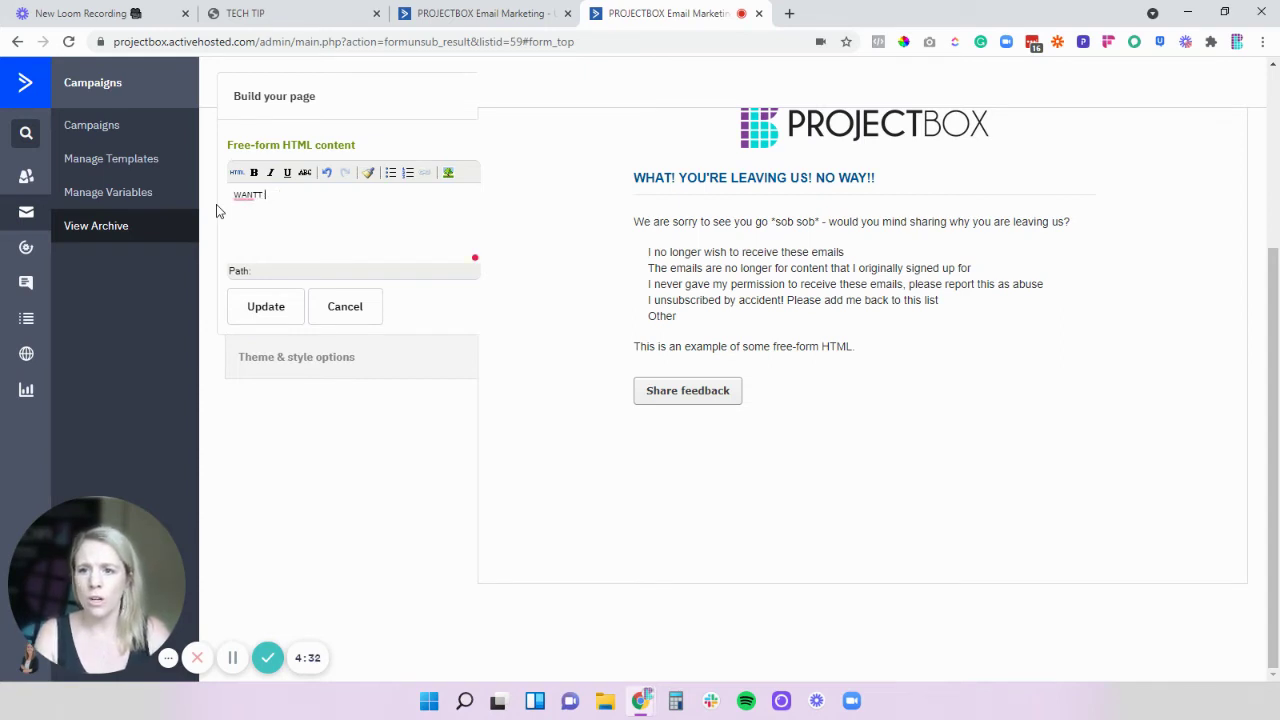
{"action": "type", "text": "TO STAY SOCIAL?"}
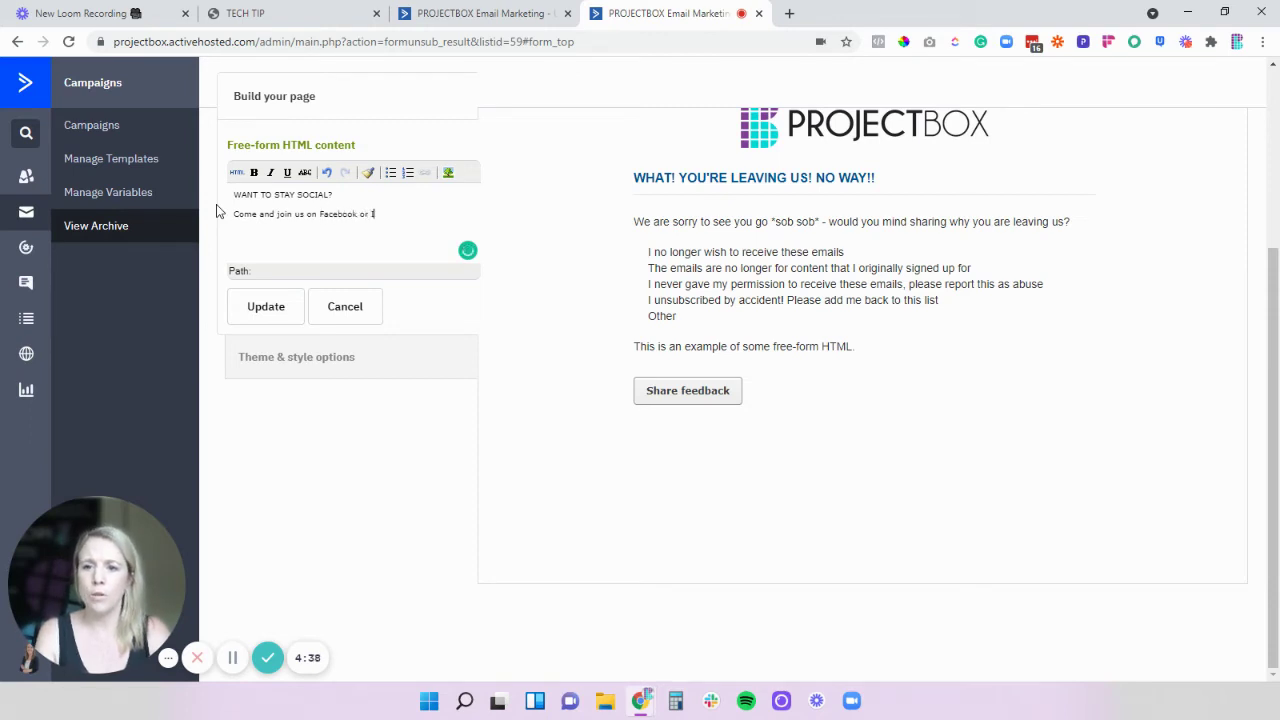
{"action": "double_click", "coordinate": [338, 214]}
Link Facebook and Instagram to the projectboxau social pages and apply the block.
{"action": "left_click", "coordinate": [424, 173]}
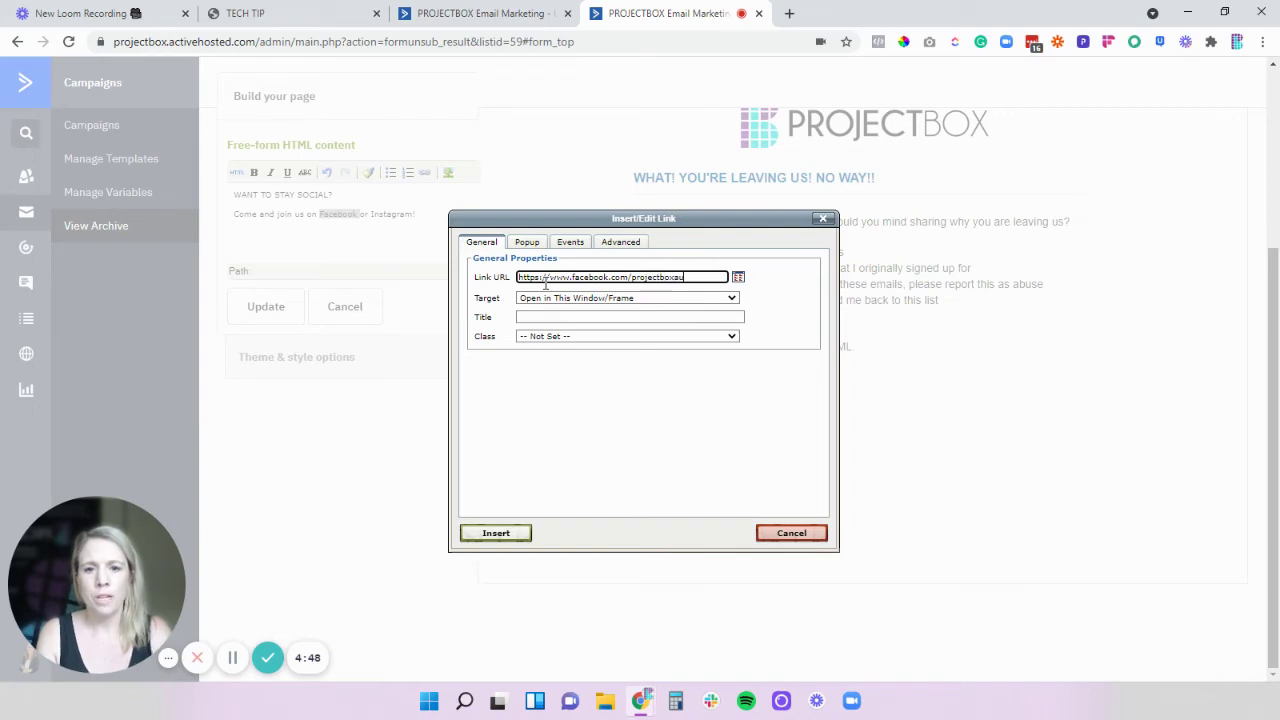
{"action": "left_click", "coordinate": [496, 537]}
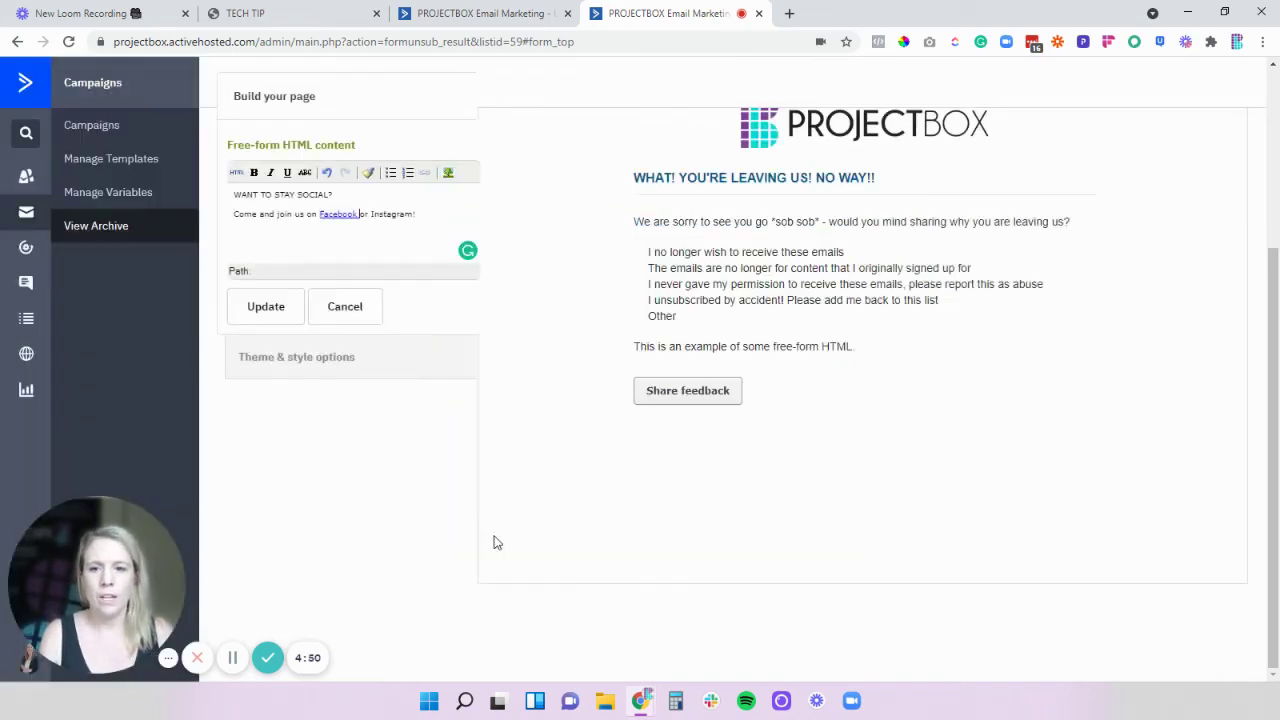
{"action": "double_click", "coordinate": [400, 213]}
{"action": "left_click", "coordinate": [425, 172]}
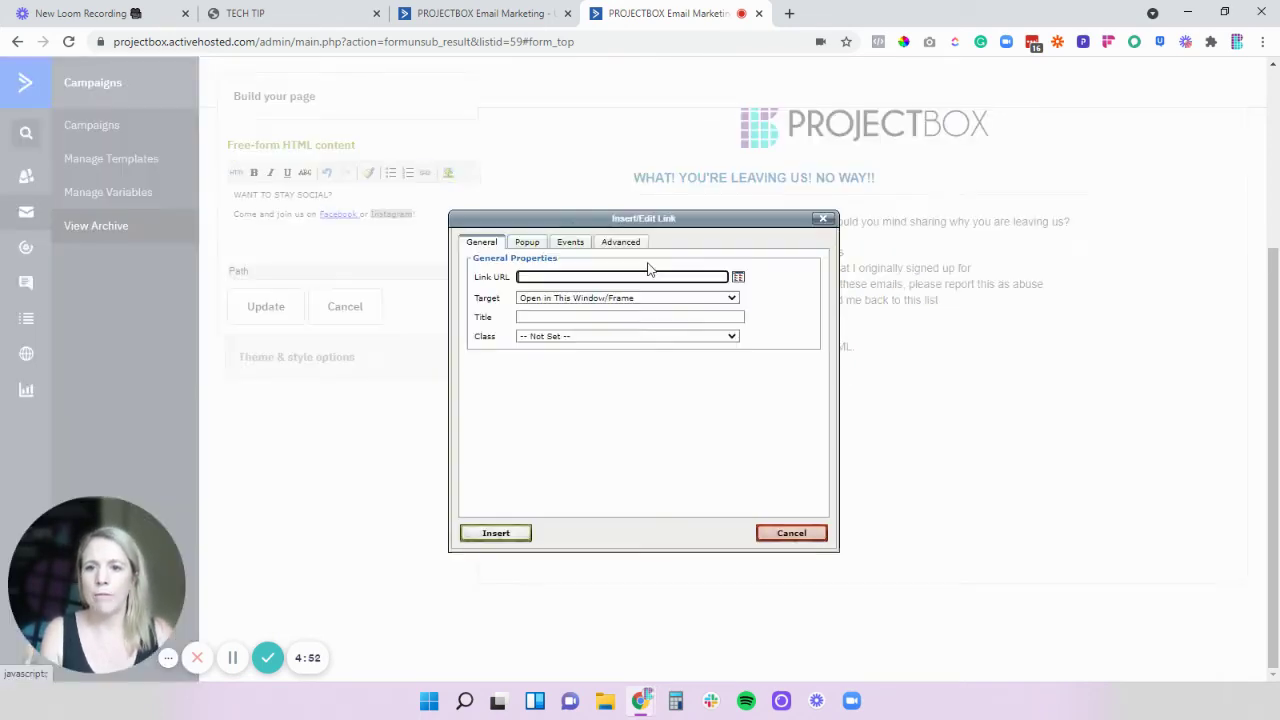
{"action": "type", "text": "https://www.instagram.com/projectboxau"}
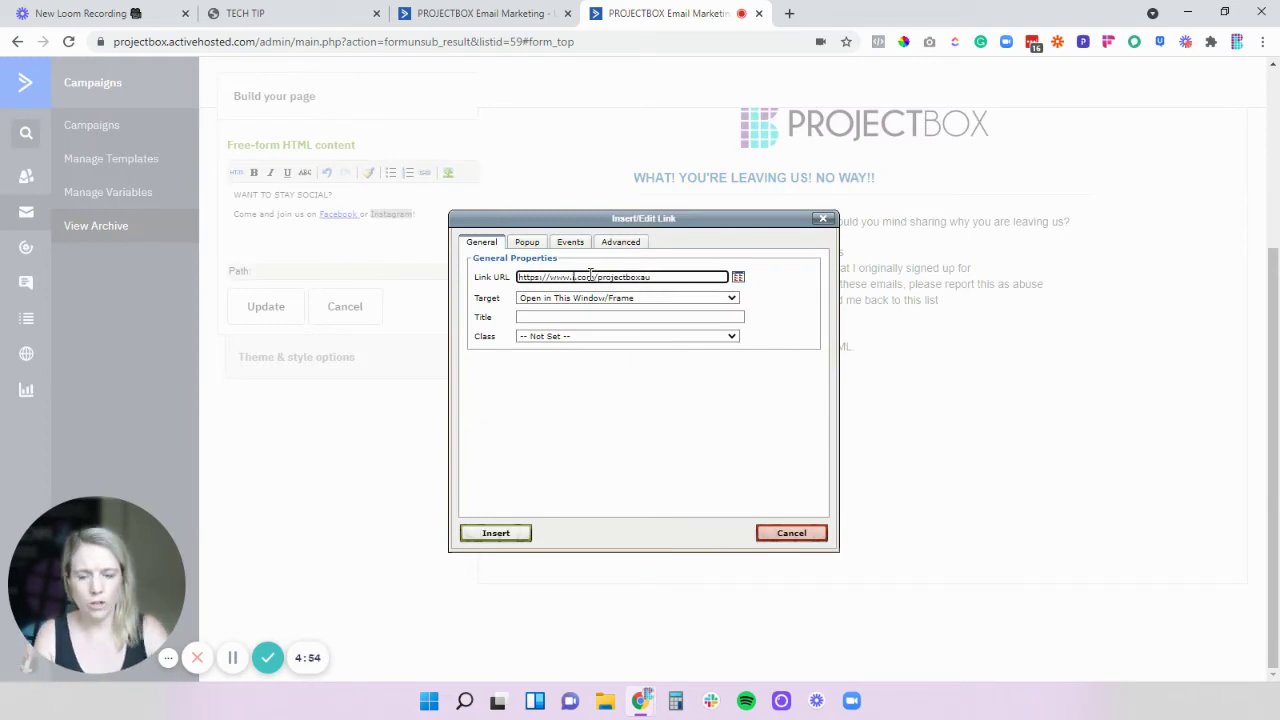
{"action": "type", "text": "ram"}
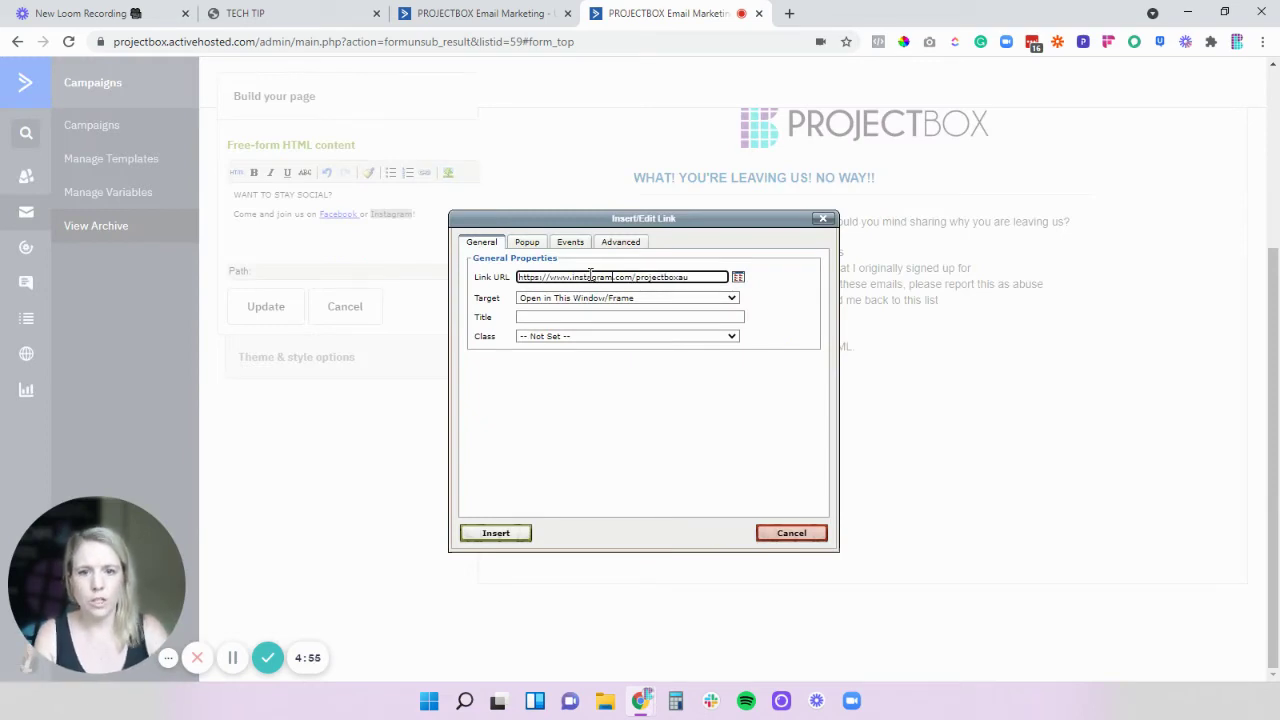
{"action": "left_click", "coordinate": [495, 533]}
{"action": "left_click", "coordinate": [265, 307]}
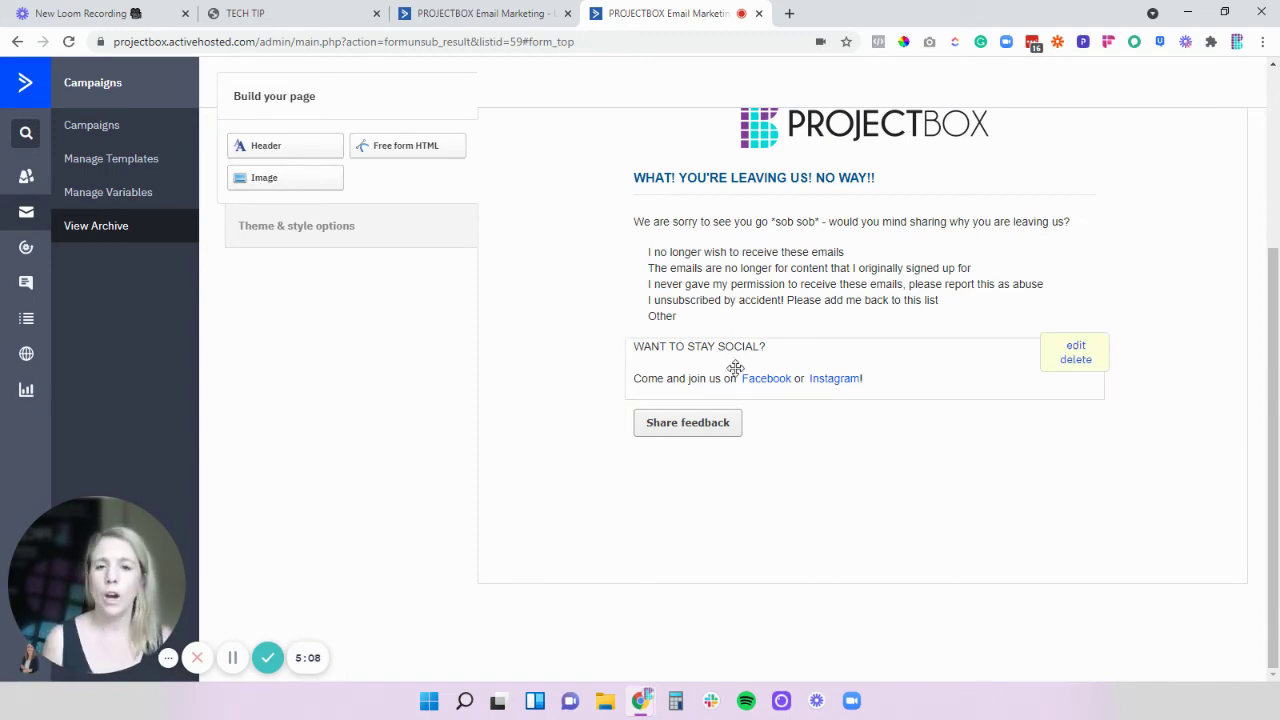
Relabel the Share feedback button to 'SUBMIT YOUR FEEDBACK!'.
{"action": "scroll", "coordinate": [1100, 430], "scroll_direction": "up", "scroll_amount": 3}
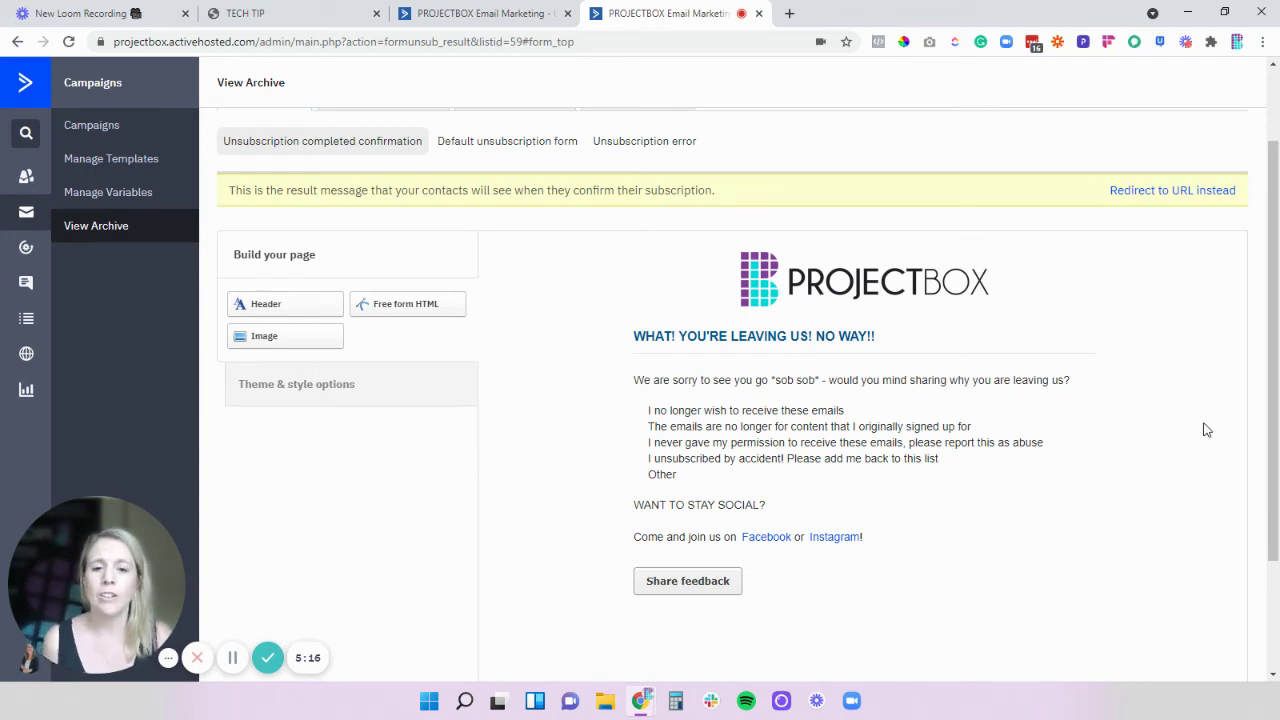
{"action": "mouse_move", "coordinate": [700, 590]}
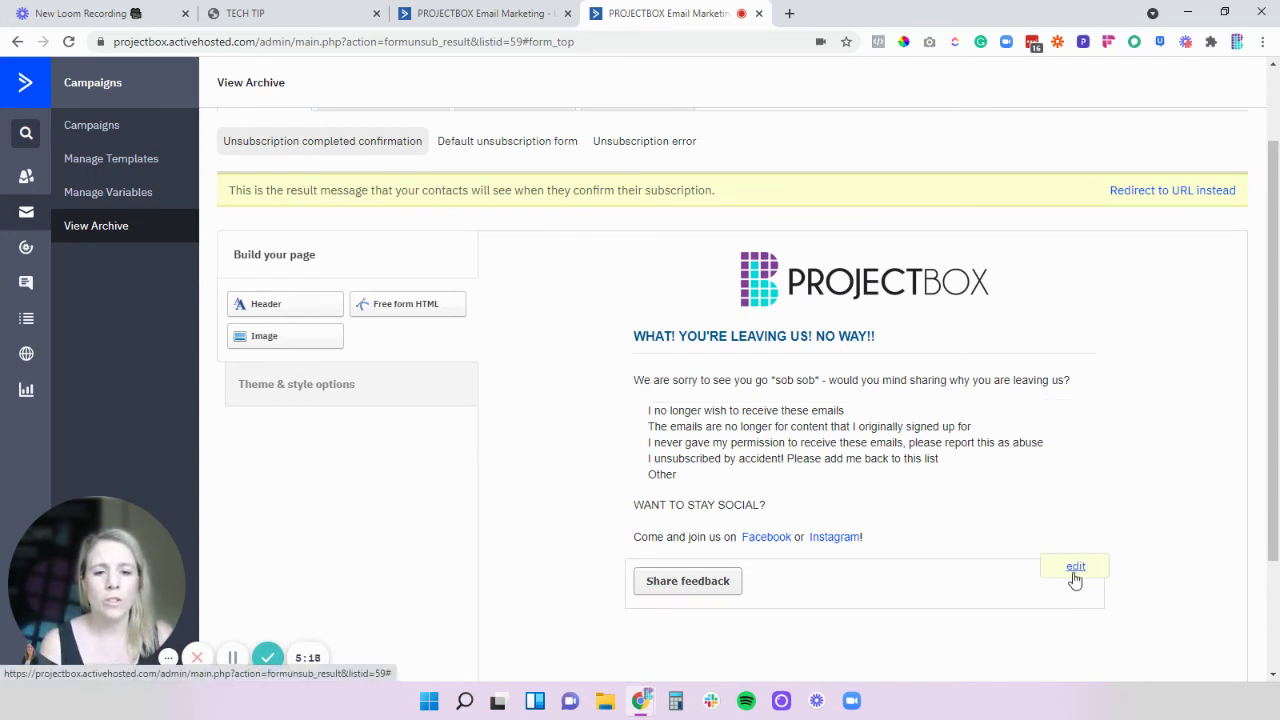
{"action": "left_click", "coordinate": [1075, 567]}
{"action": "left_click_drag", "start_coordinate": [312, 170], "coordinate": [173, 185]}
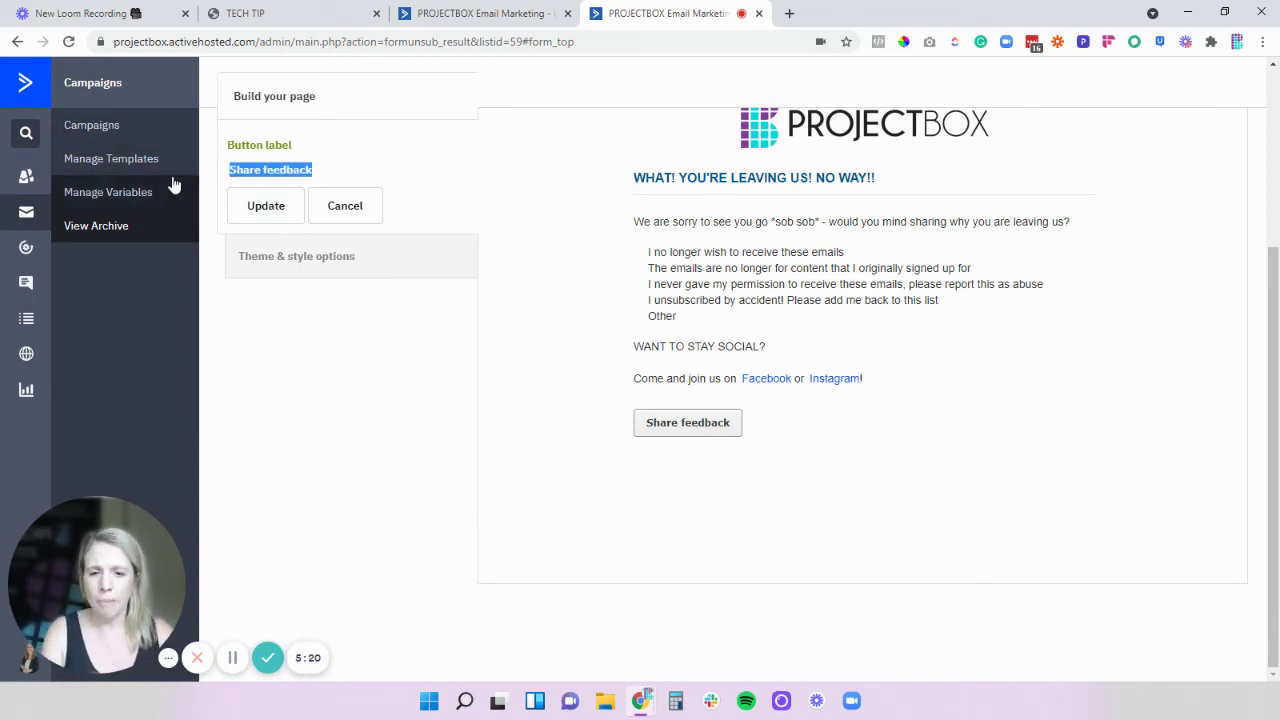
{"action": "type", "text": "SUBMIT YOUR FEEDBACK!"}
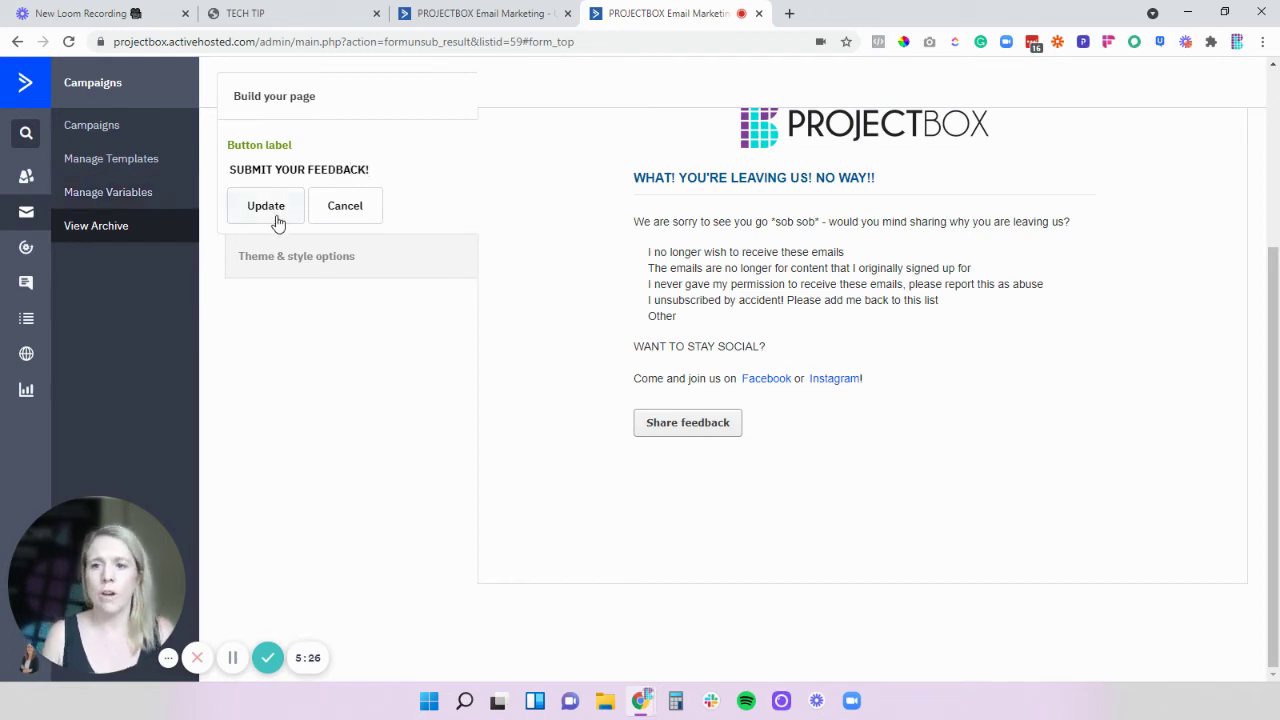
{"action": "left_click", "coordinate": [270, 210]}
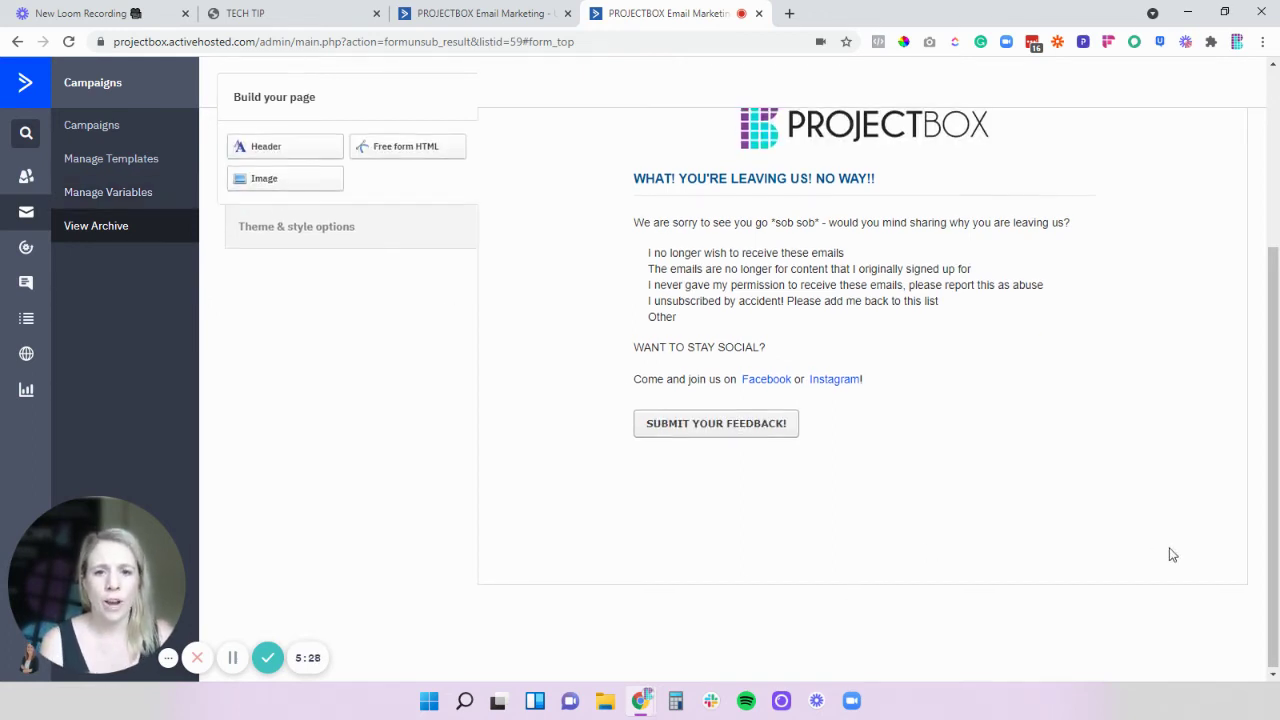
Save the ProjectBox Master unsubscribe confirmation page with its new logo, heading, messages and button.
{"action": "scroll", "coordinate": [1169, 551], "scroll_direction": "up", "scroll_amount": 2}
{"action": "scroll", "coordinate": [1205, 280], "scroll_direction": "up", "scroll_amount": 1}
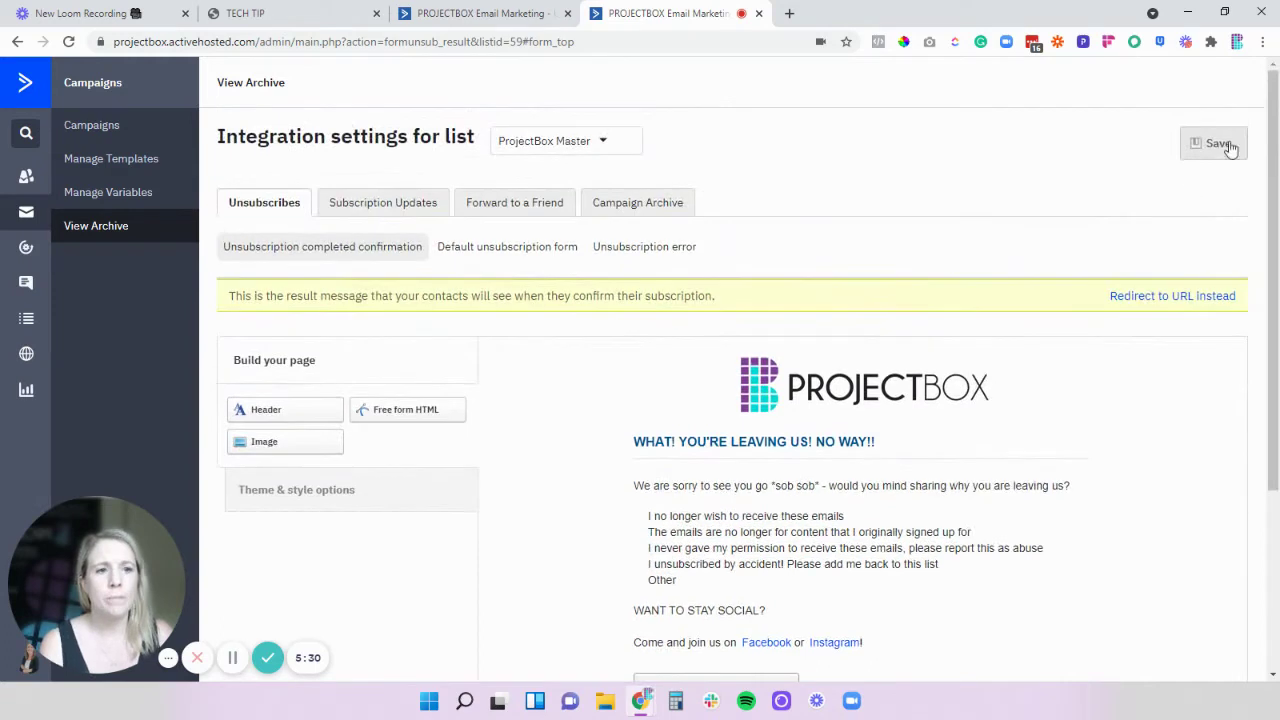
{"action": "left_click", "coordinate": [1225, 143]}
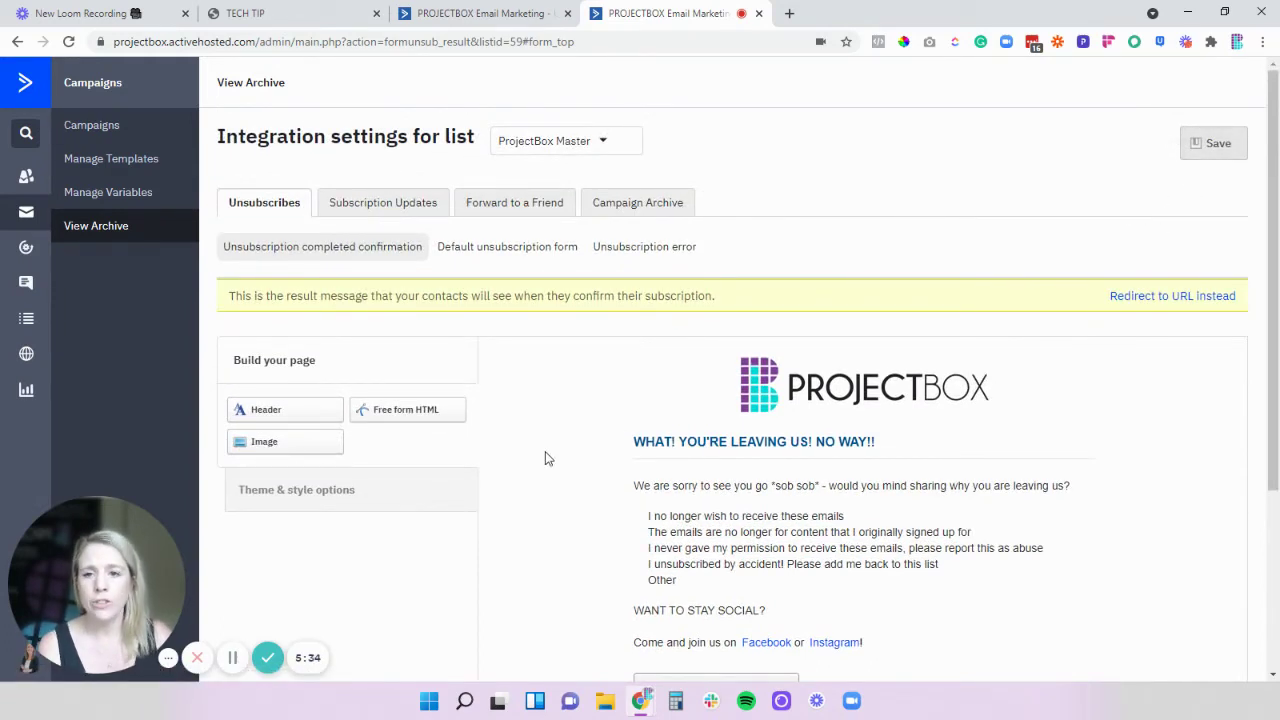
{"action": "mouse_move", "coordinate": [871, 500]}
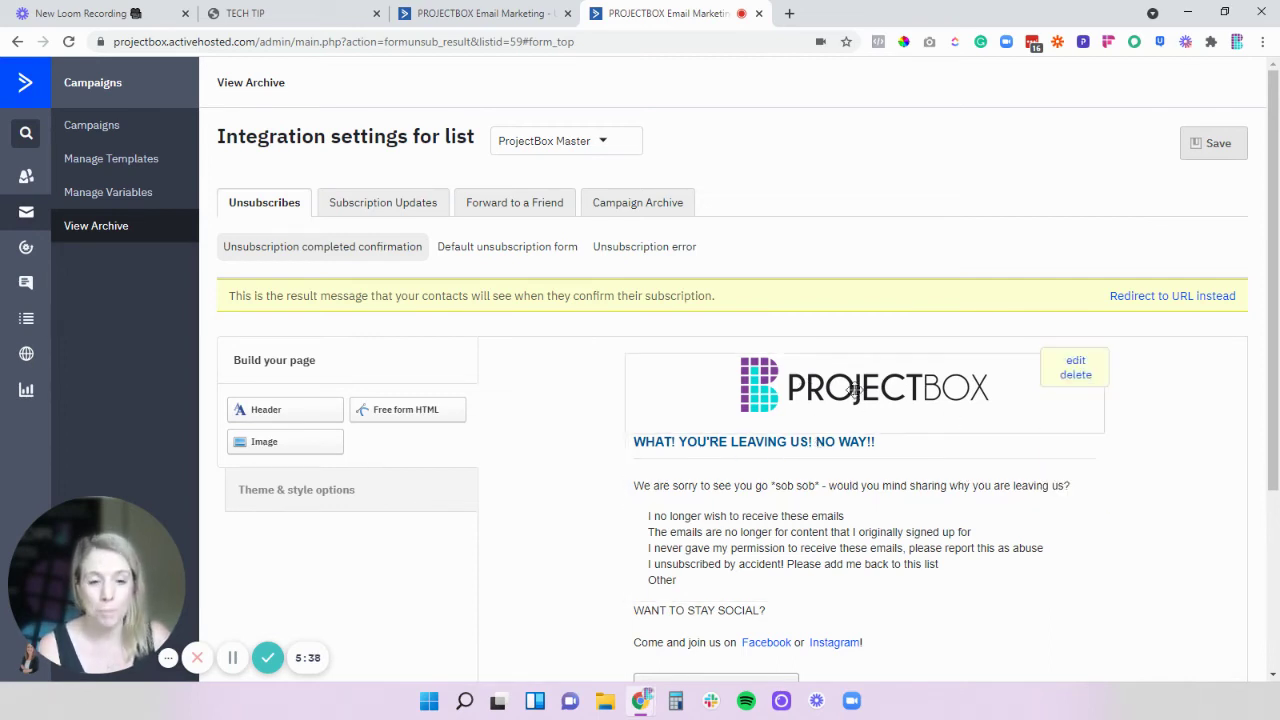
Delete the 'email marketing by activecampaign' credit from the Default unsubscription form.
{"action": "left_click", "coordinate": [480, 247]}
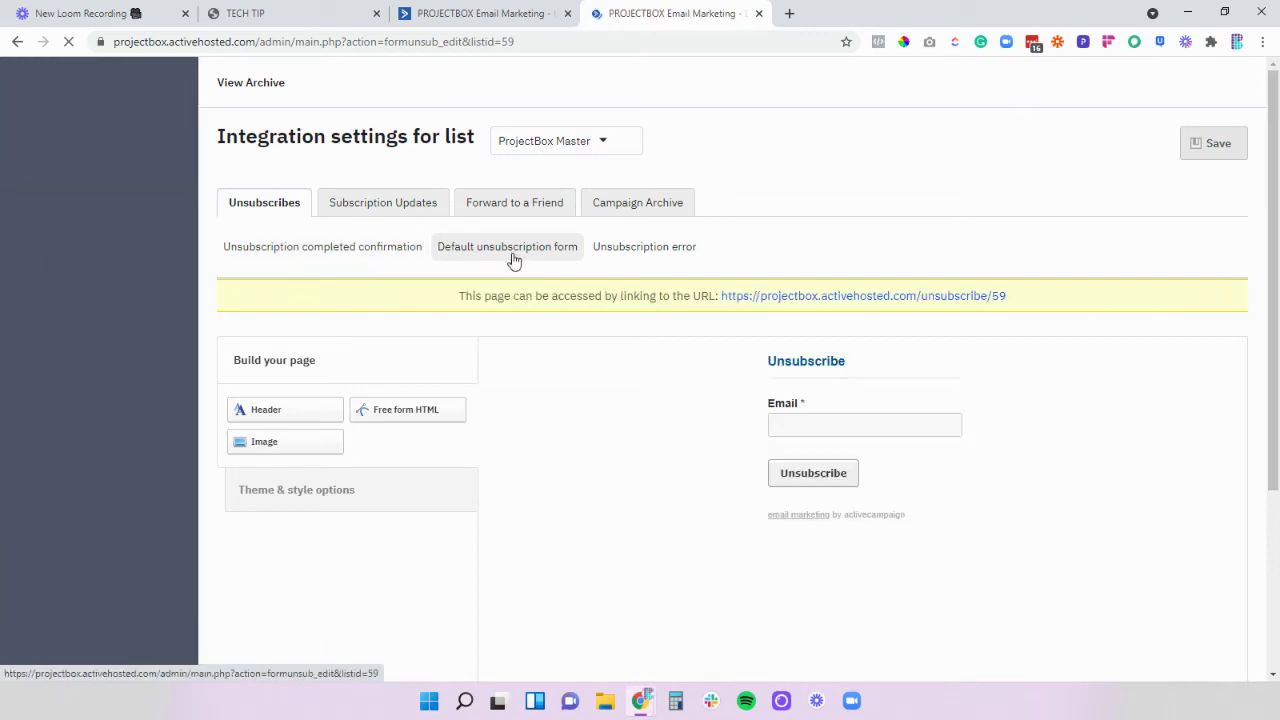
{"action": "scroll", "coordinate": [1080, 466], "scroll_direction": "down", "scroll_amount": 1}
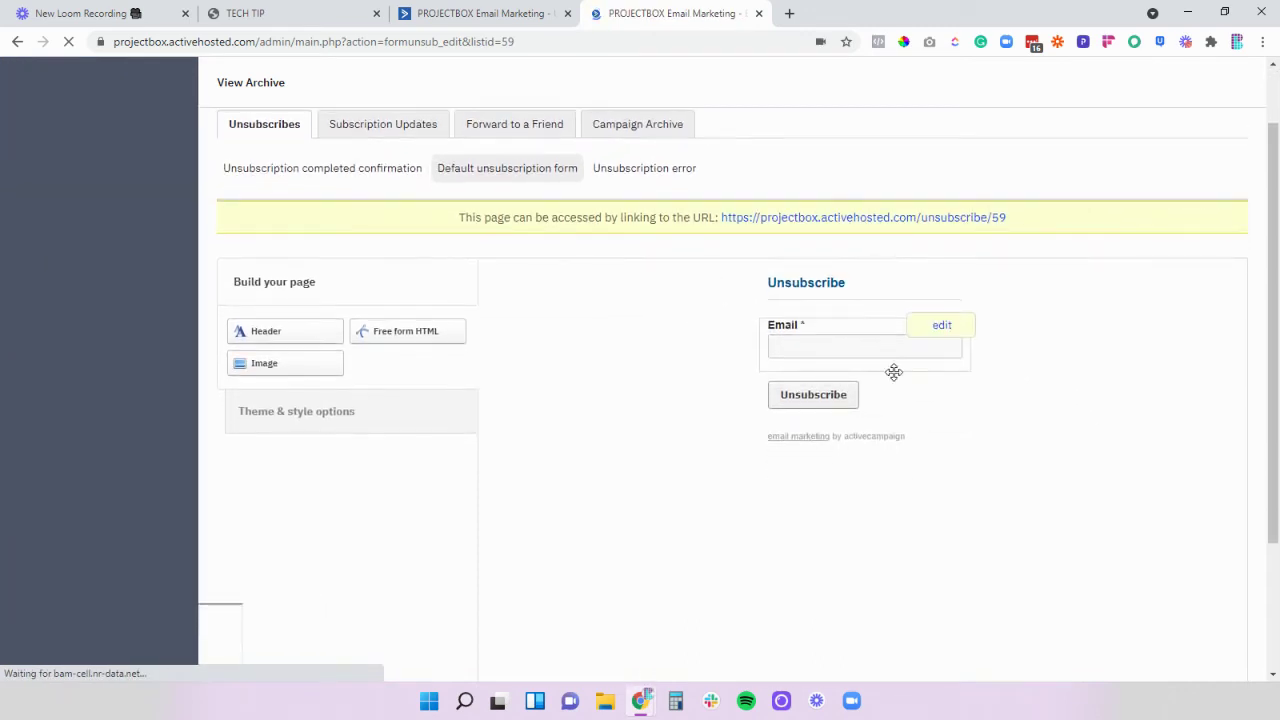
{"action": "left_click", "coordinate": [941, 429]}
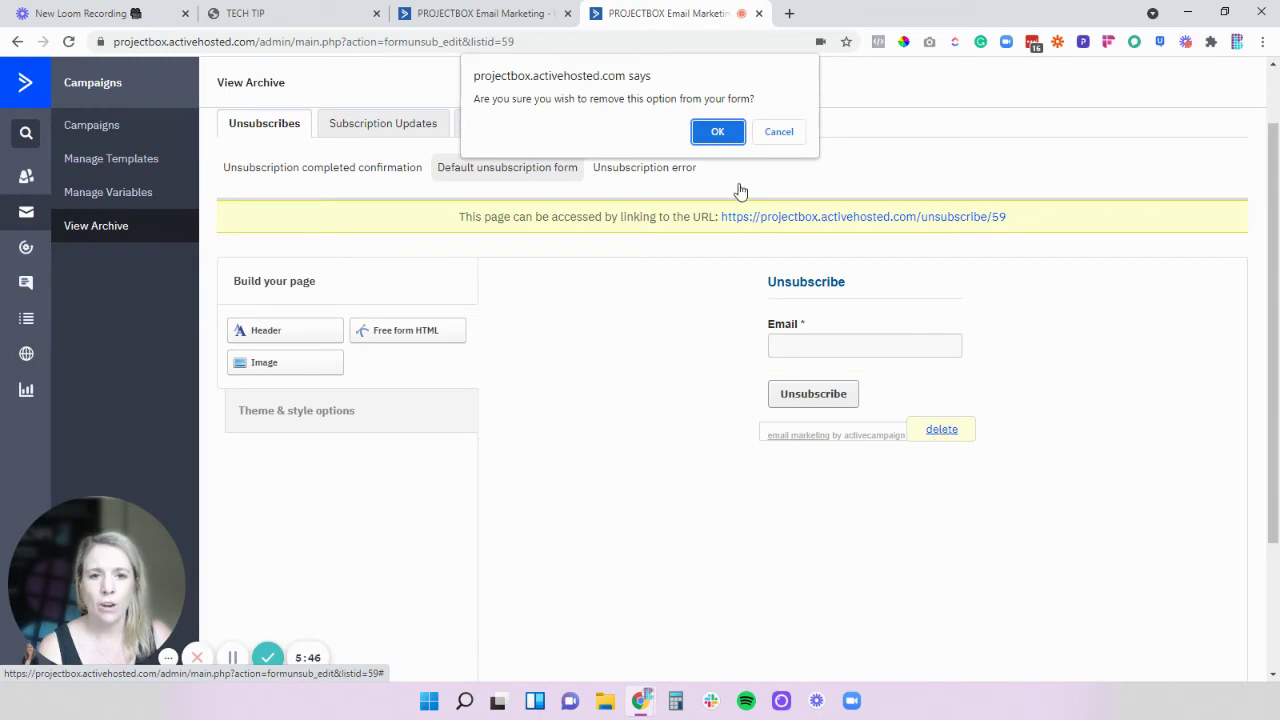
{"action": "left_click", "coordinate": [717, 131]}
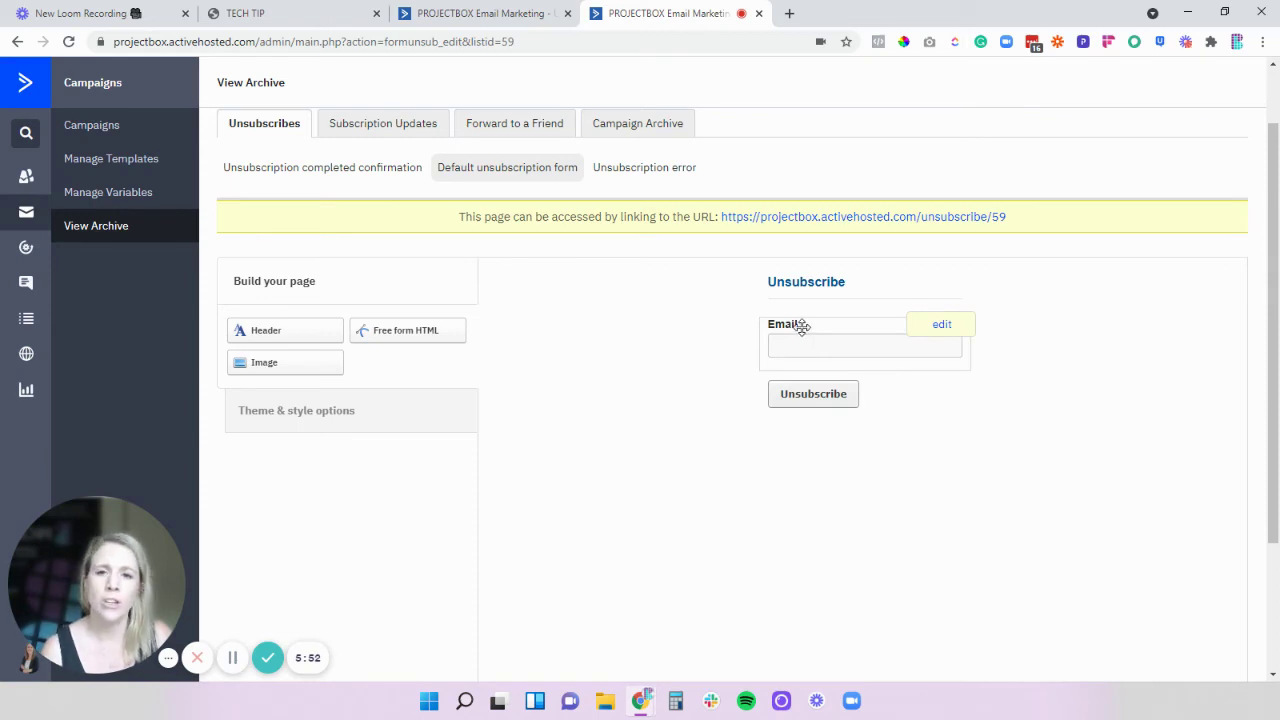
Keep ProjectBox Master selected as the form's mailing list.
{"action": "scroll", "coordinate": [483, 306], "scroll_direction": "up", "scroll_amount": 2}
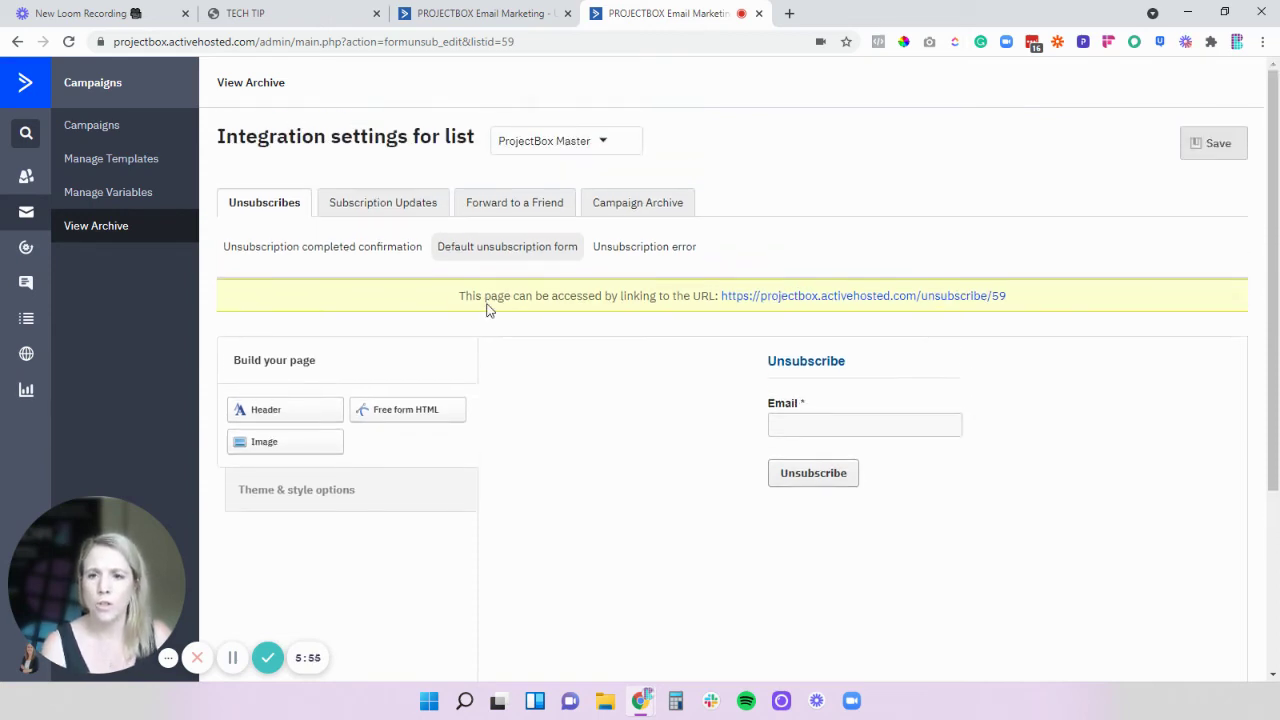
{"action": "left_click", "coordinate": [537, 157]}
{"action": "left_click", "coordinate": [726, 106]}
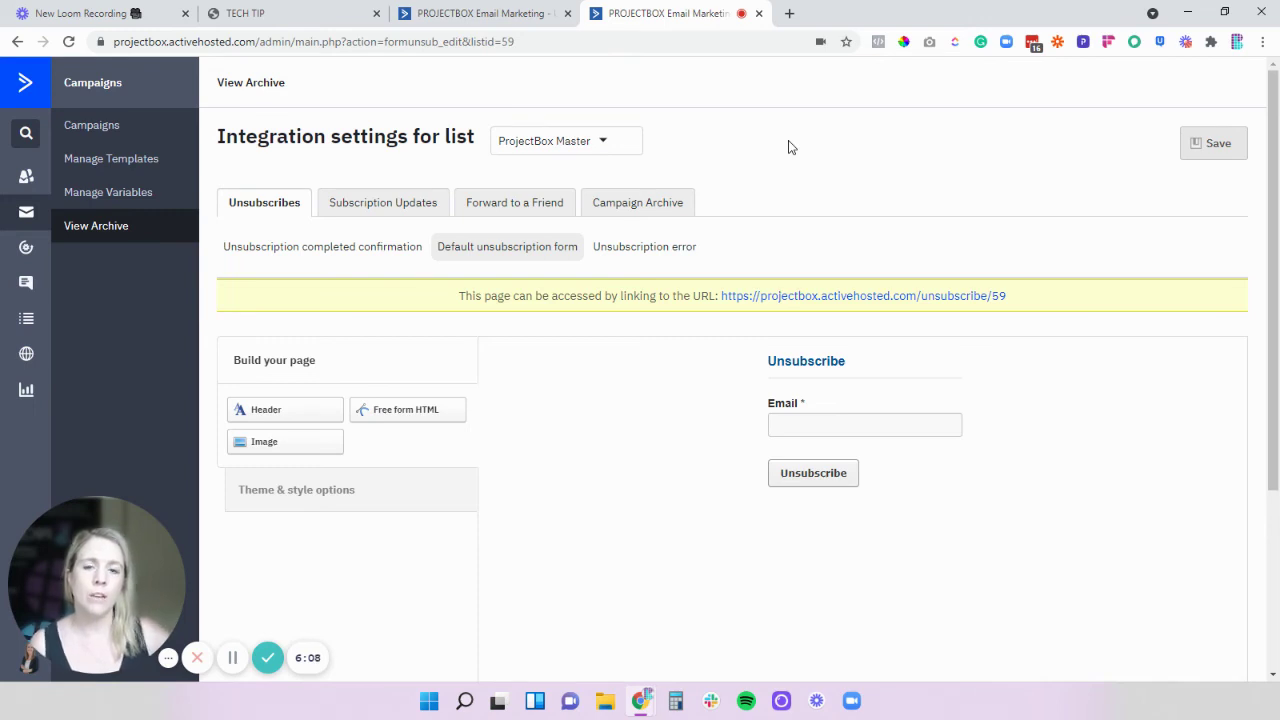
{"action": "mouse_move", "coordinate": [894, 377]}
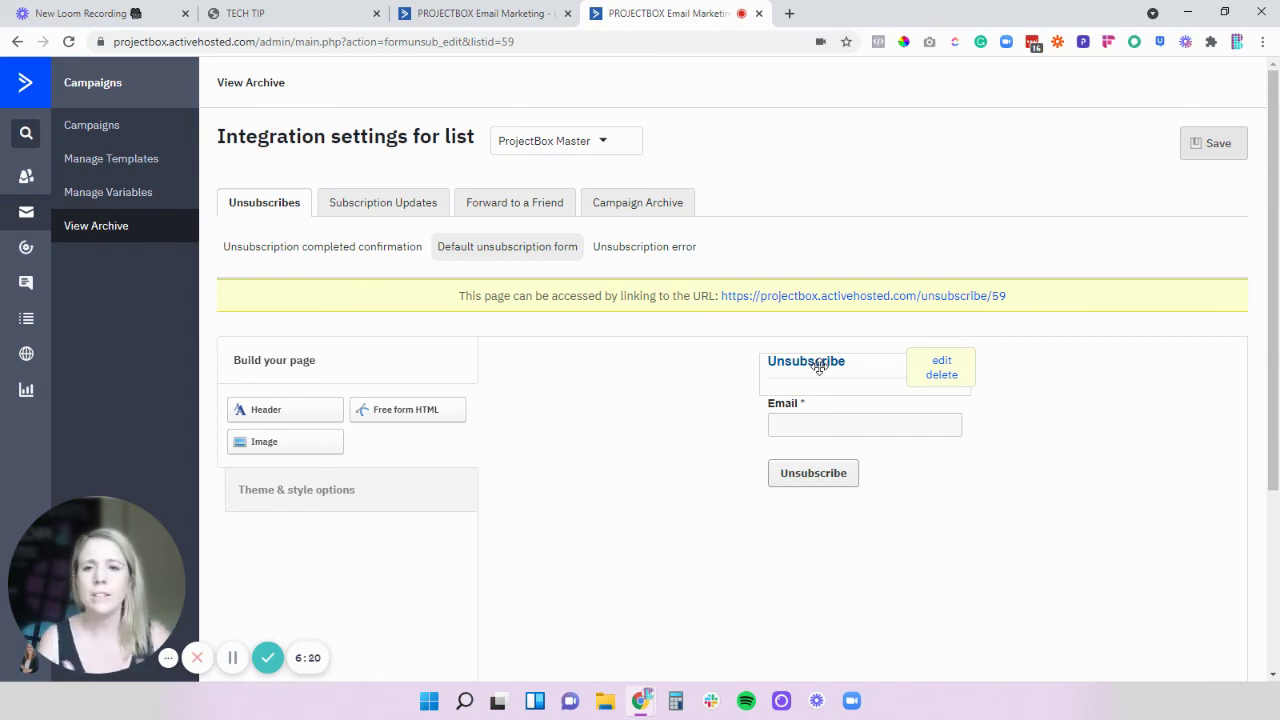
Delete the Facebook field from the Subscription Updates form to update subscription.
{"action": "left_click", "coordinate": [377, 212]}
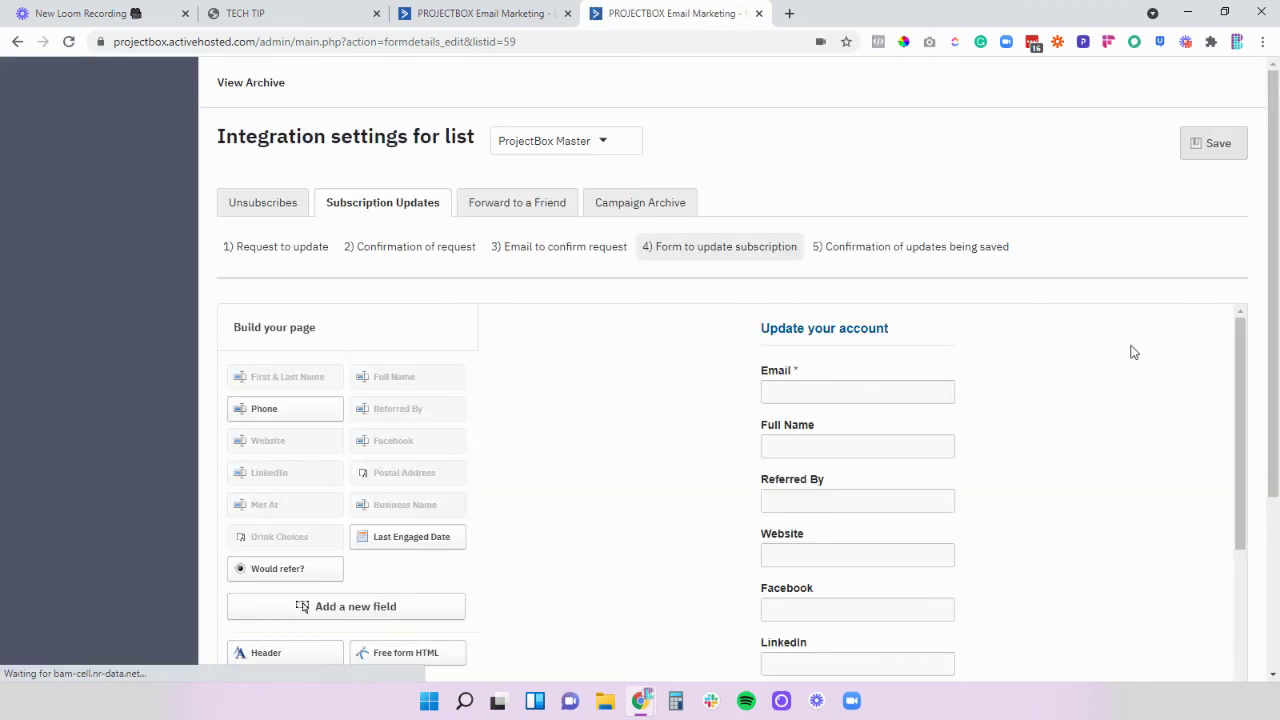
{"action": "scroll", "coordinate": [1141, 345], "scroll_direction": "down", "scroll_amount": 1}
{"action": "scroll", "coordinate": [874, 437], "scroll_direction": "down", "scroll_amount": 8}
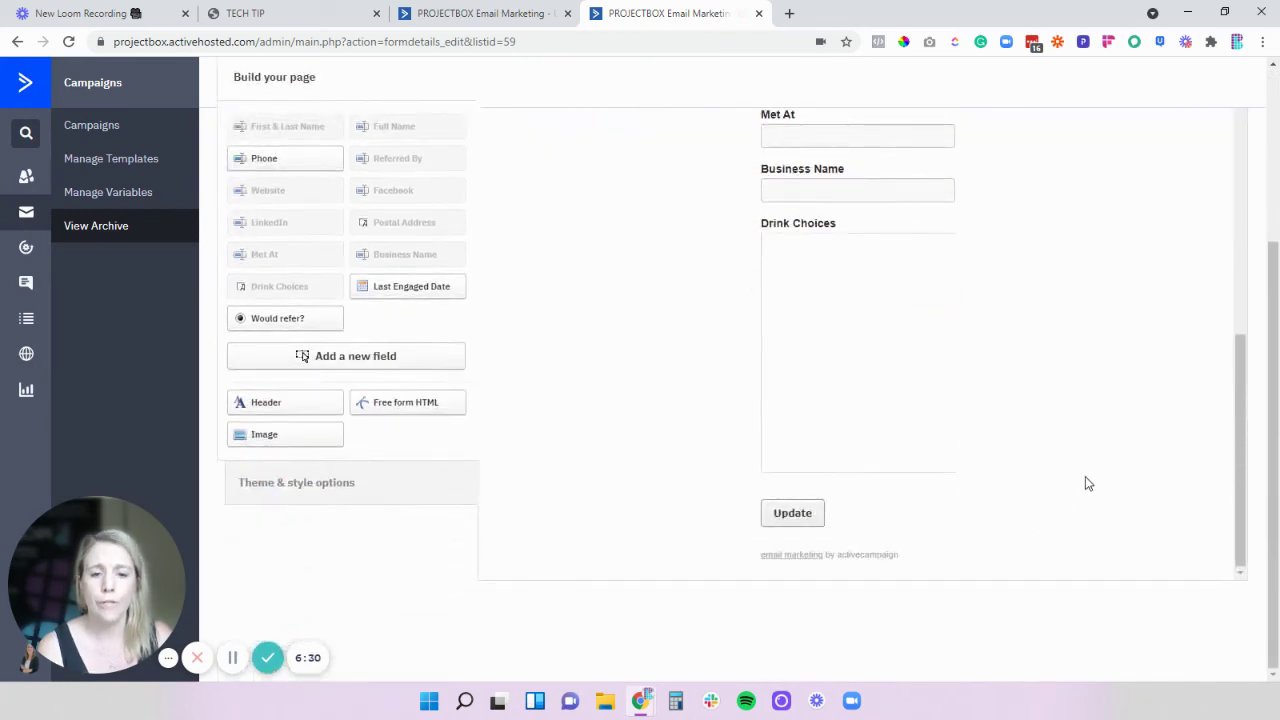
{"action": "scroll", "coordinate": [1085, 478], "scroll_direction": "up", "scroll_amount": 8}
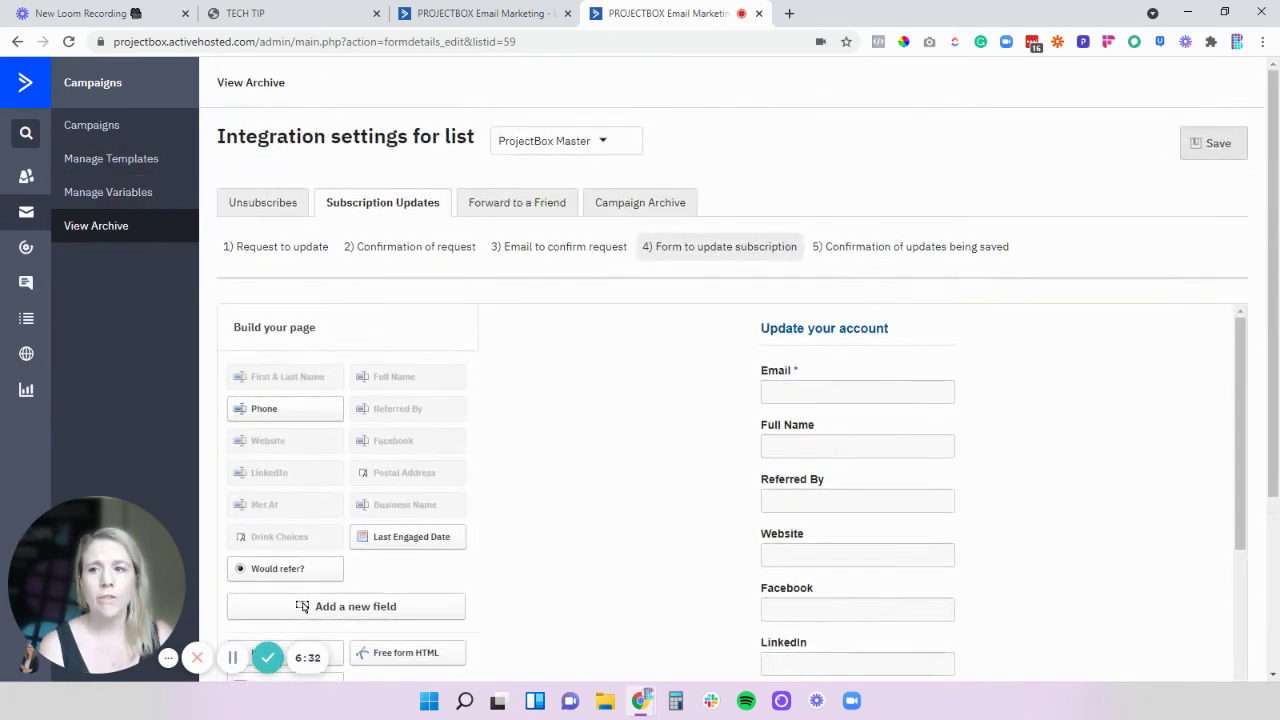
{"action": "left_click", "coordinate": [837, 394]}
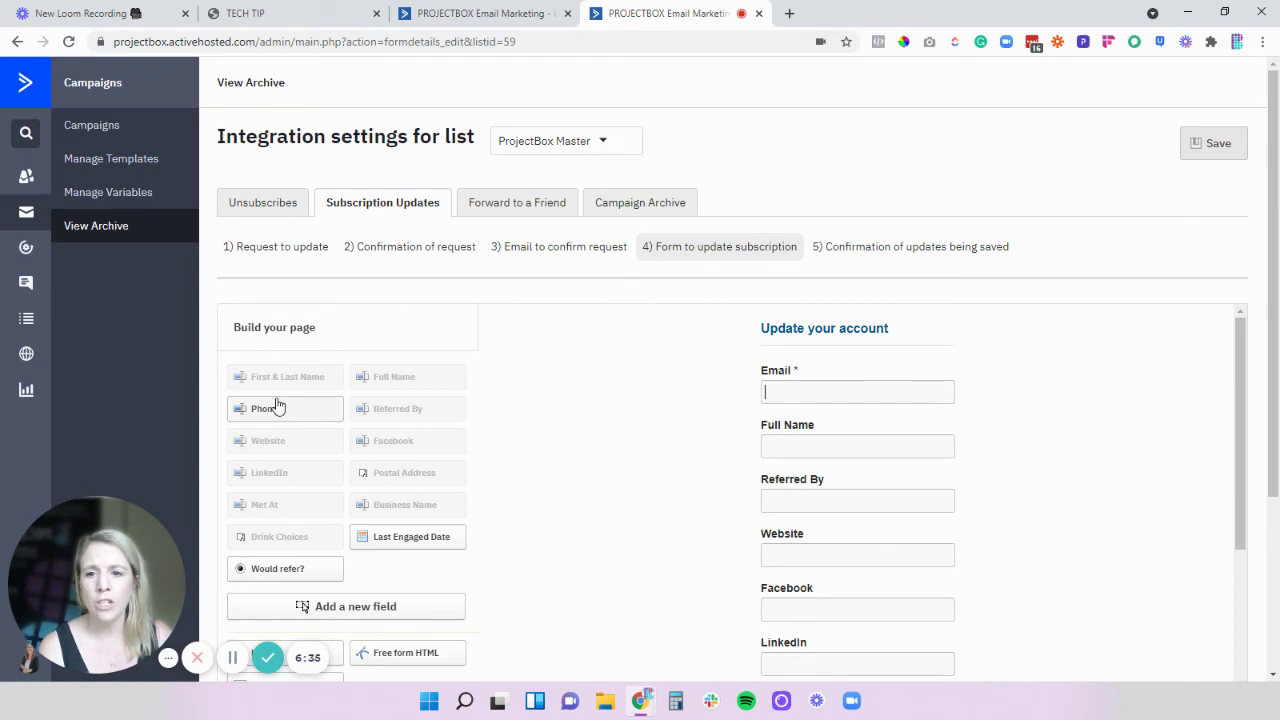
{"action": "left_click", "coordinate": [934, 371]}
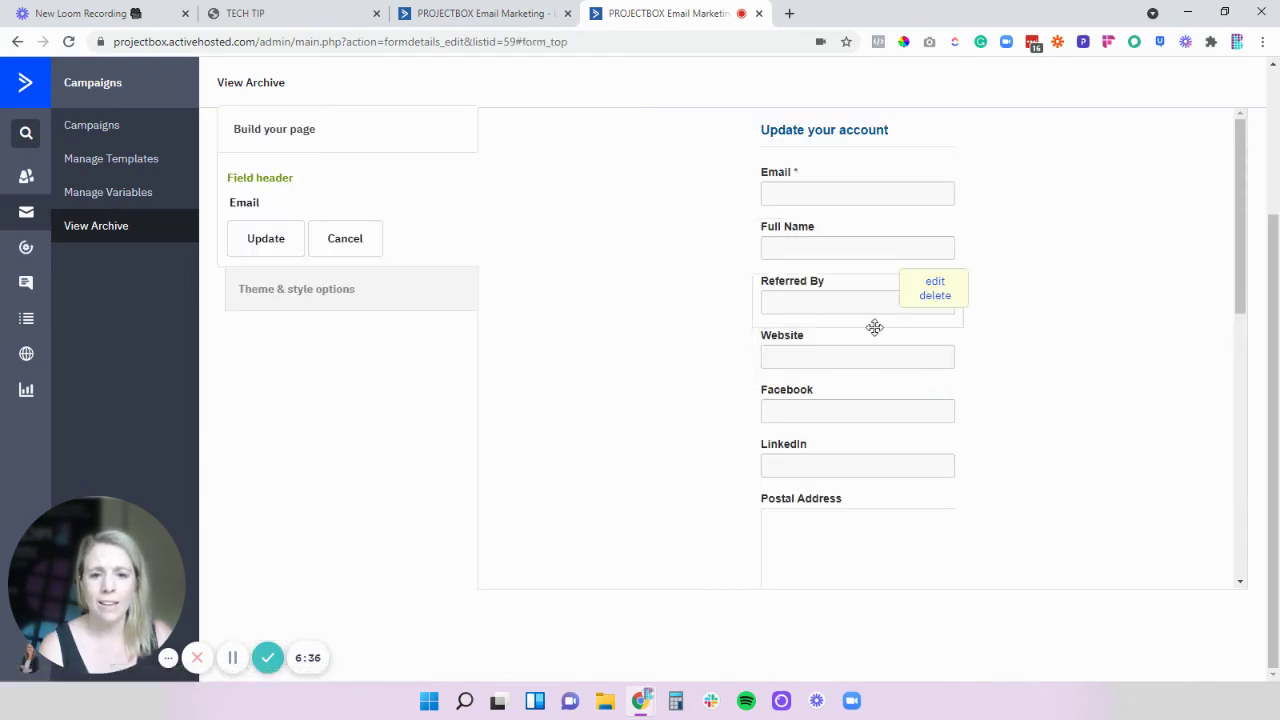
{"action": "mouse_move", "coordinate": [865, 405]}
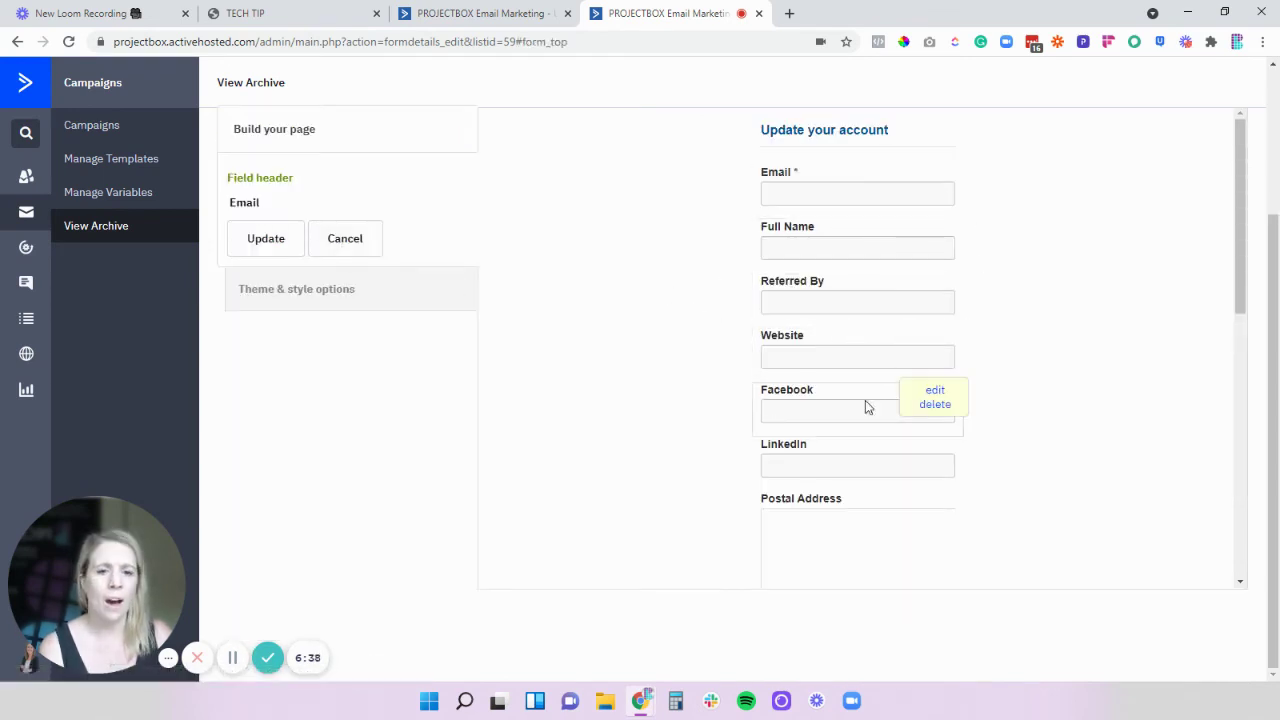
{"action": "left_click", "coordinate": [935, 404]}
{"action": "left_click", "coordinate": [717, 132]}
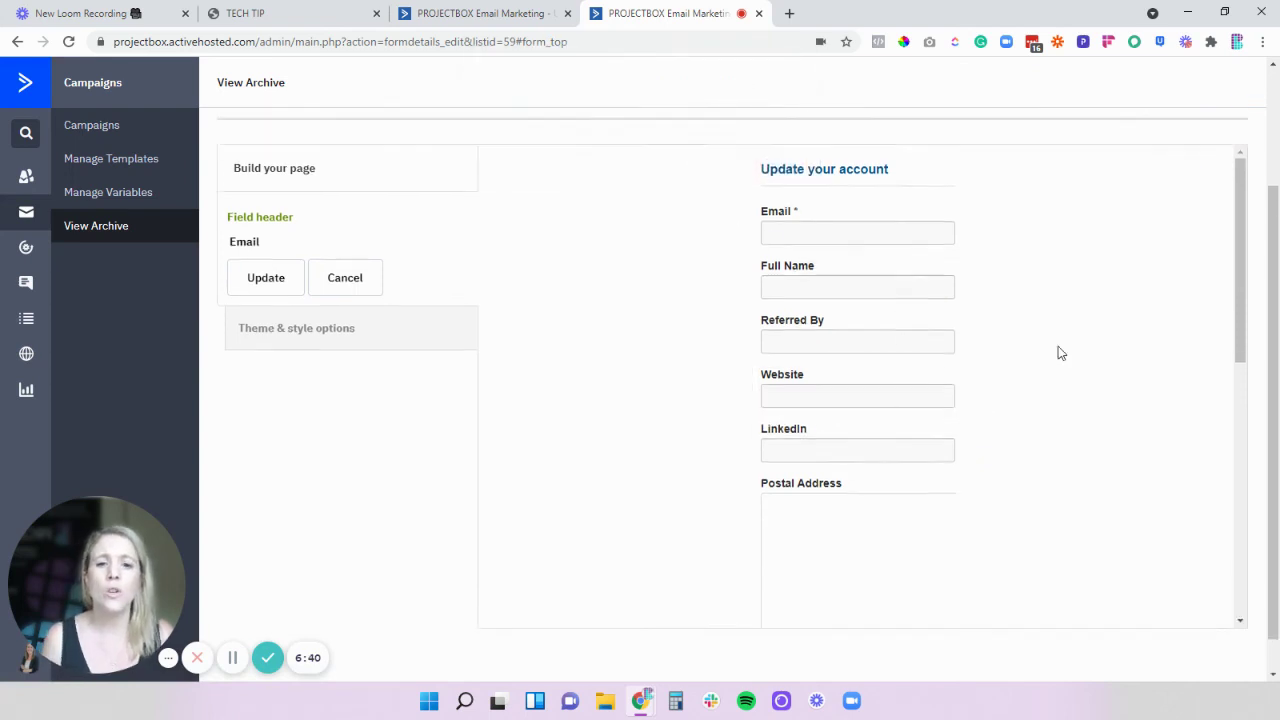
Add the Facebook field back and drag it between Met At and Business Name.
{"action": "left_click", "coordinate": [339, 444]}
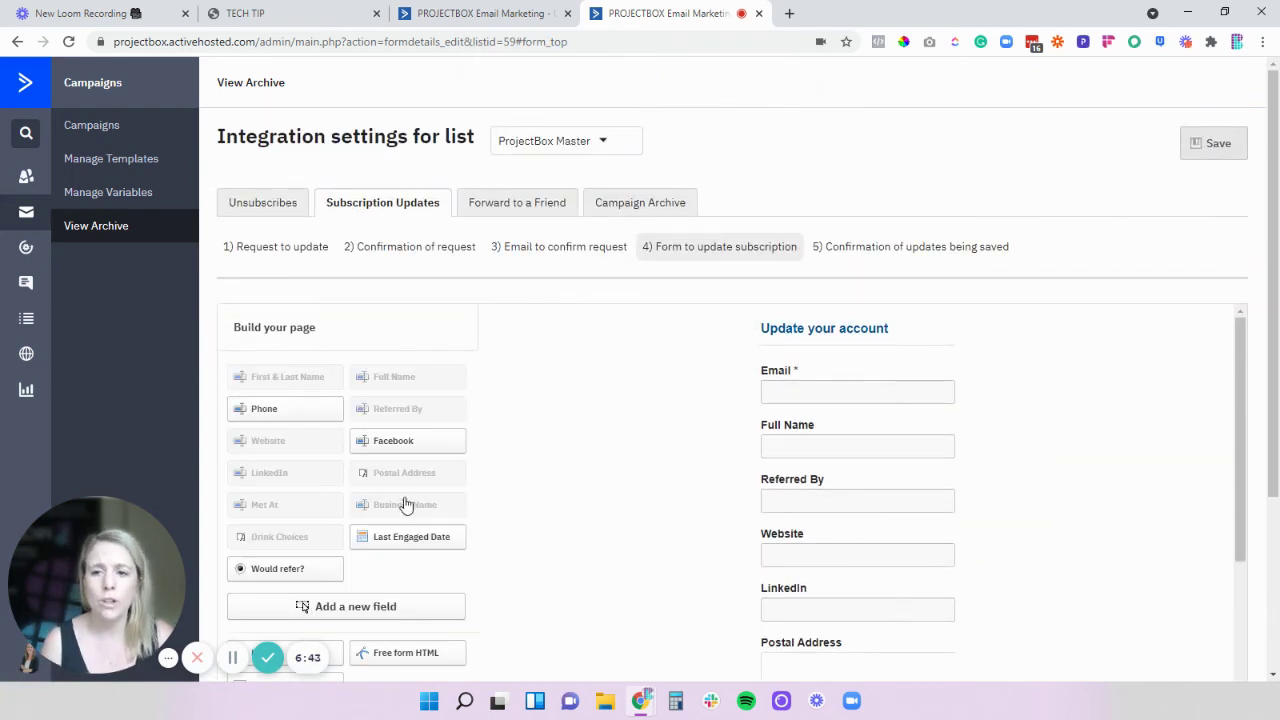
{"action": "scroll", "coordinate": [381, 489], "scroll_direction": "down", "scroll_amount": 3}
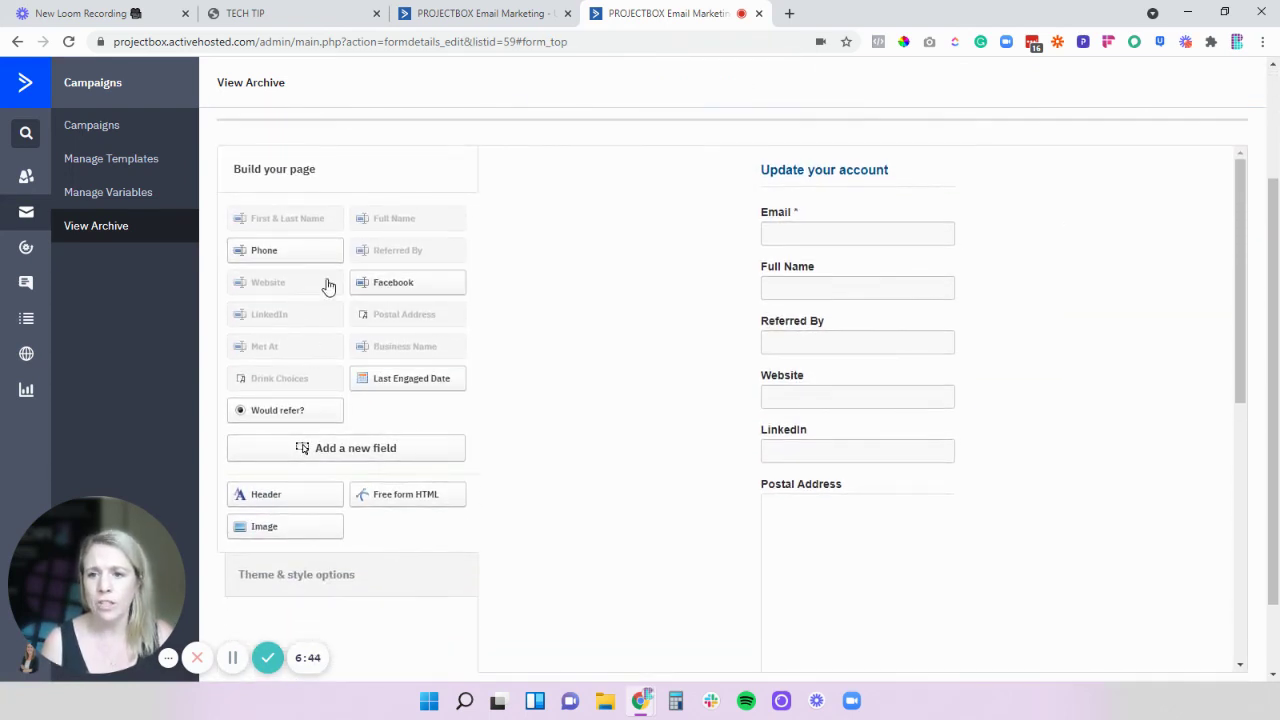
{"action": "left_click_drag", "start_coordinate": [392, 290], "coordinate": [634, 309]}
{"action": "left_click", "coordinate": [425, 258]}
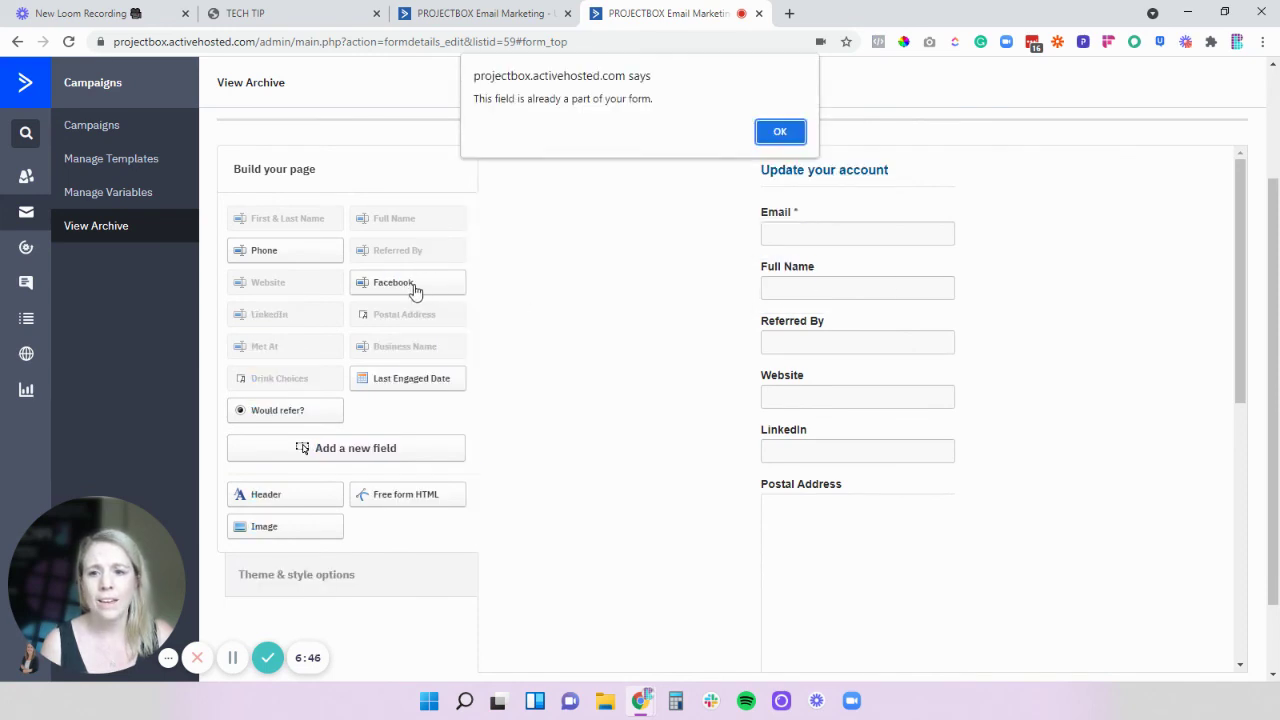
{"action": "left_click", "coordinate": [777, 130]}
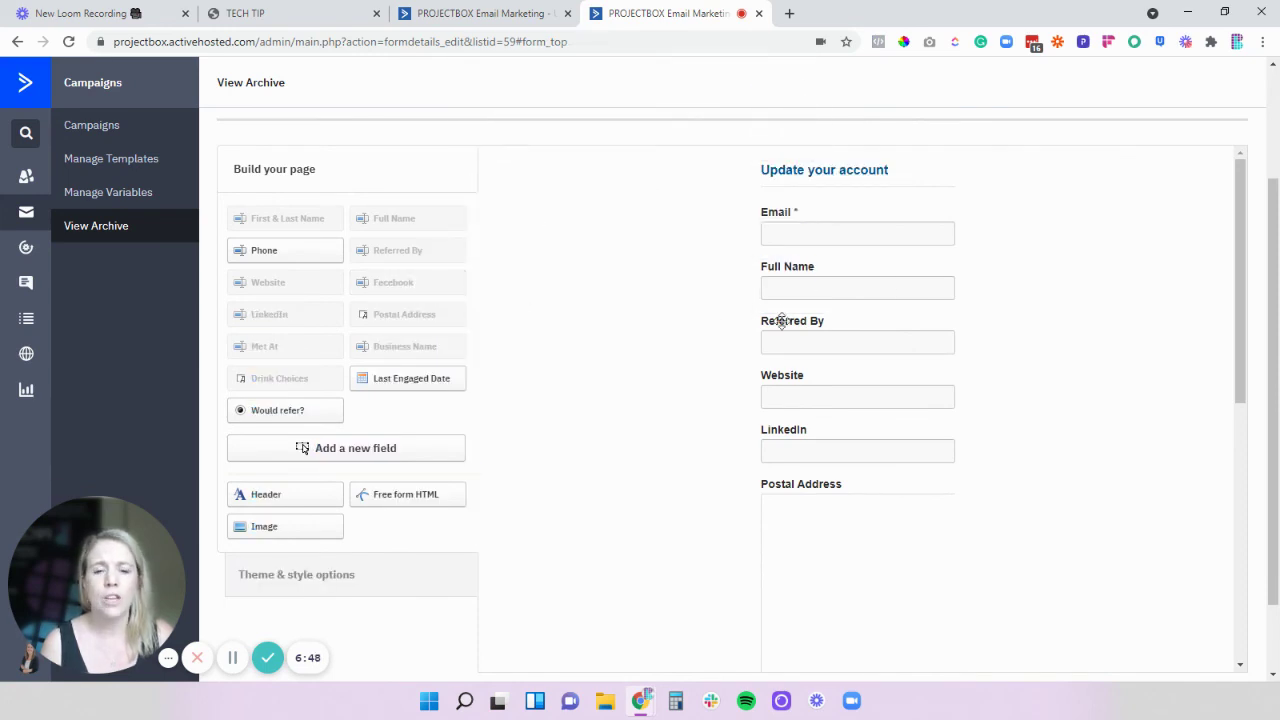
{"action": "scroll", "coordinate": [927, 410], "scroll_direction": "down", "scroll_amount": 5}
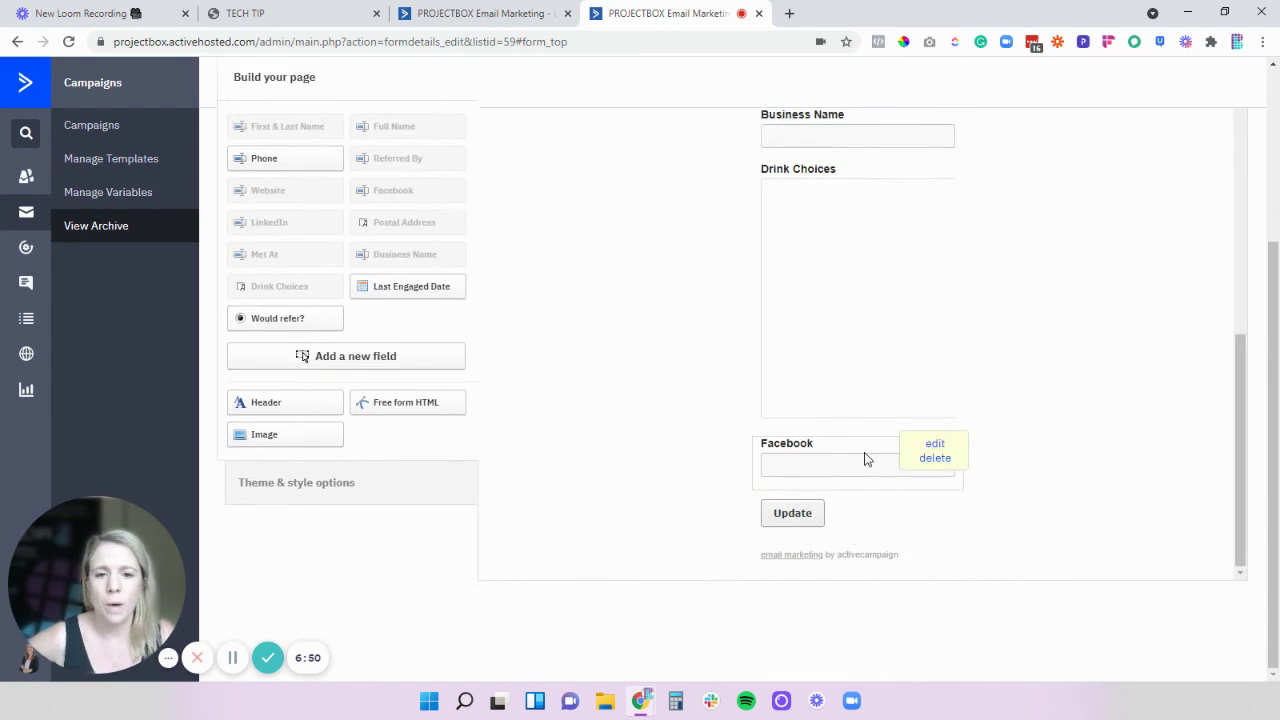
{"action": "left_click_drag", "start_coordinate": [866, 457], "coordinate": [854, 165]}
{"action": "scroll", "coordinate": [1011, 406], "scroll_direction": "up", "scroll_amount": 8}
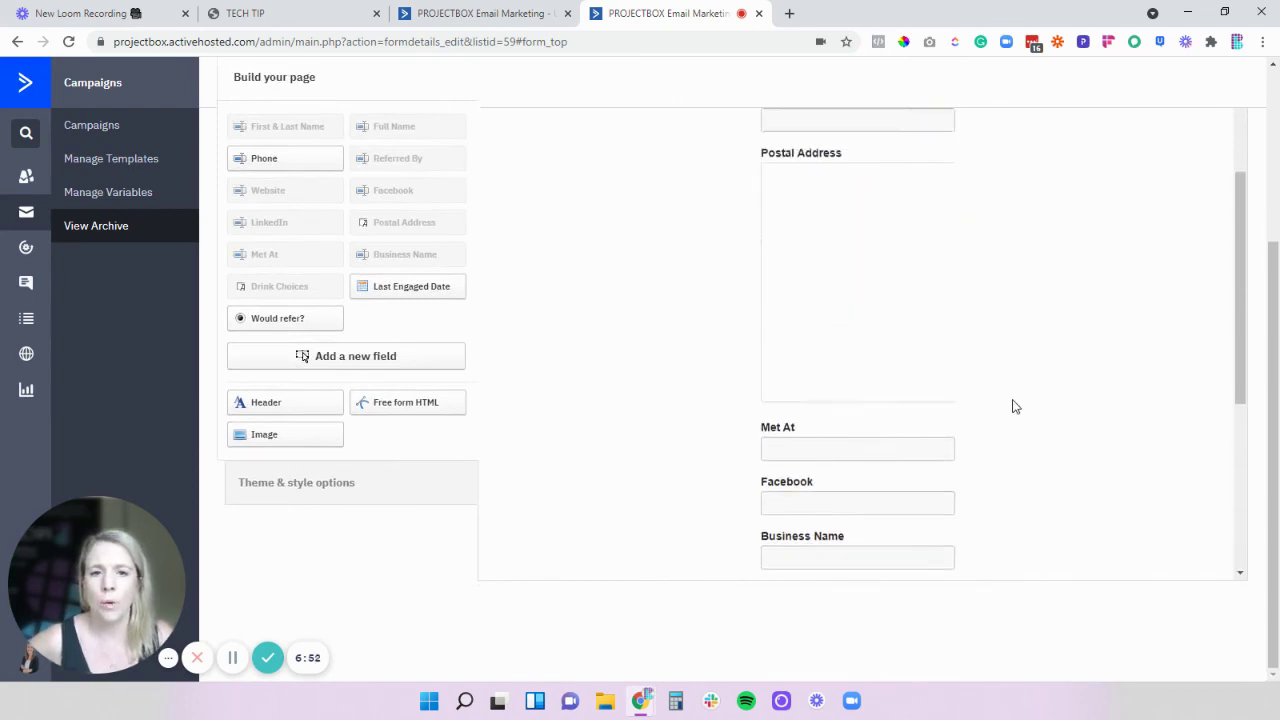
{"action": "scroll", "coordinate": [1008, 351], "scroll_direction": "up", "scroll_amount": 3}
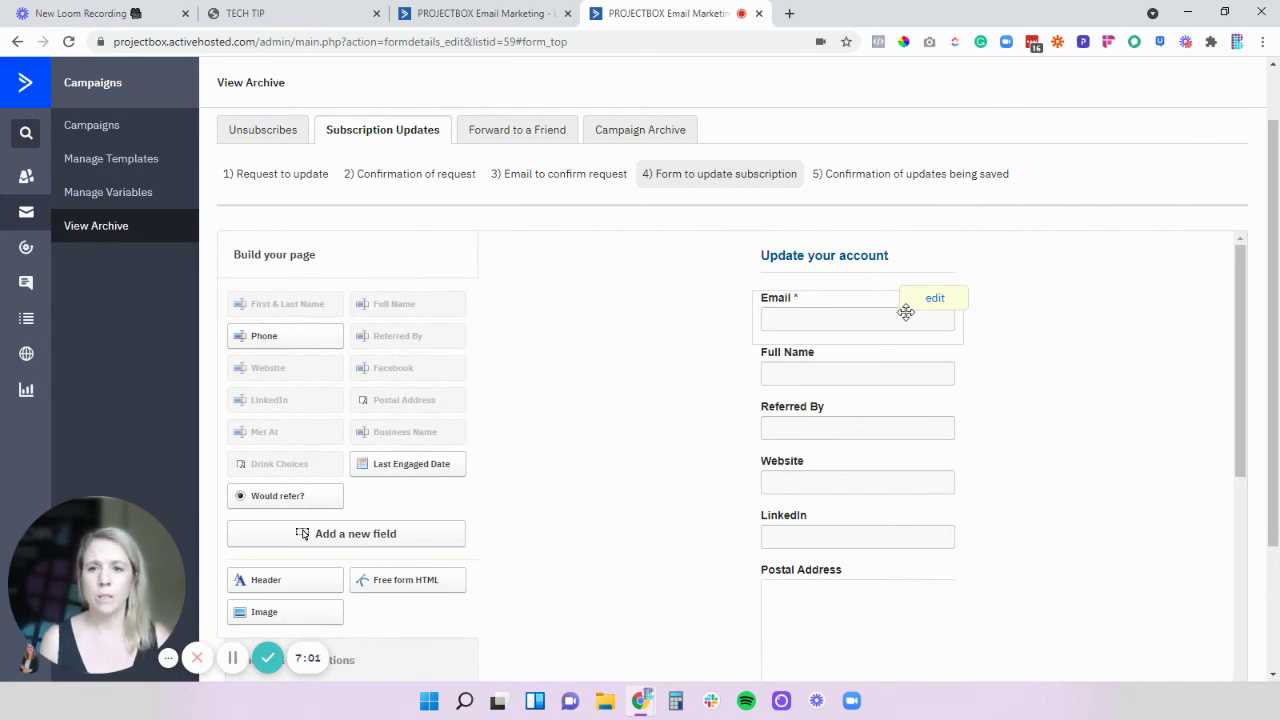
Go back to the Unsubscribes tab's Unsubscription completed page with its redirect-to-URL option.
{"action": "left_click", "coordinate": [282, 139]}
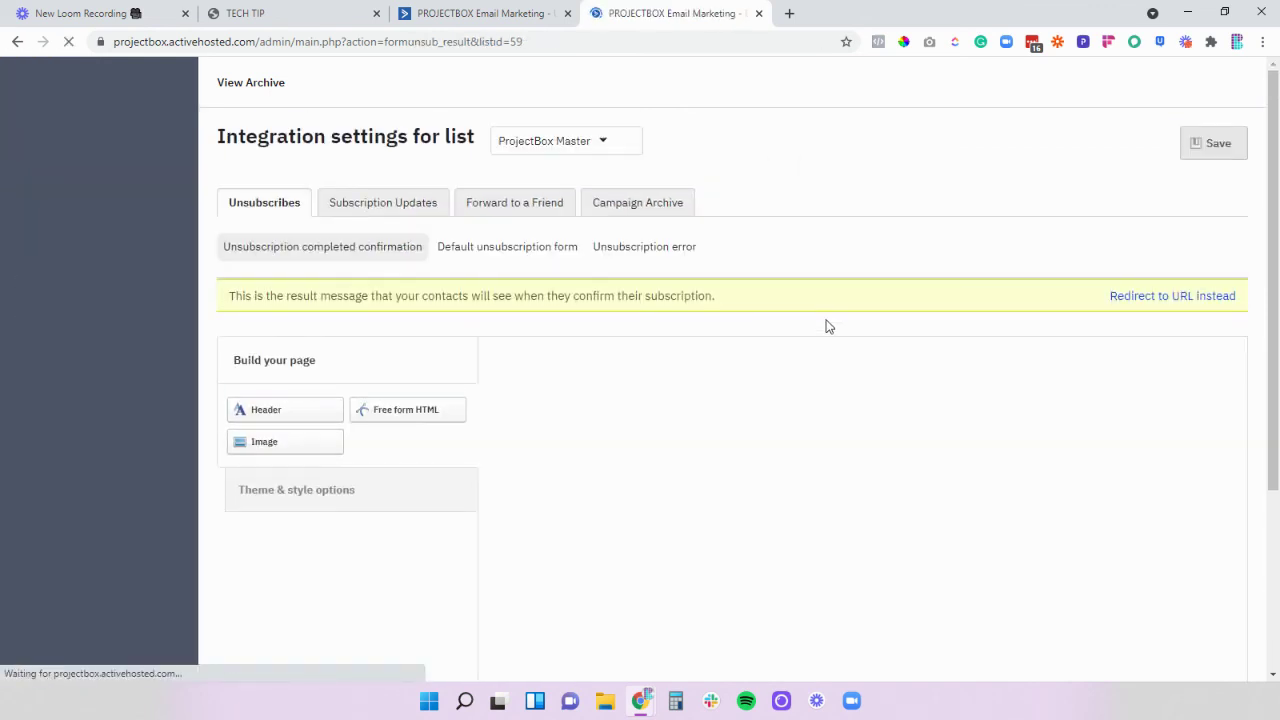
{"action": "scroll", "coordinate": [826, 326], "scroll_direction": "down", "scroll_amount": 2}
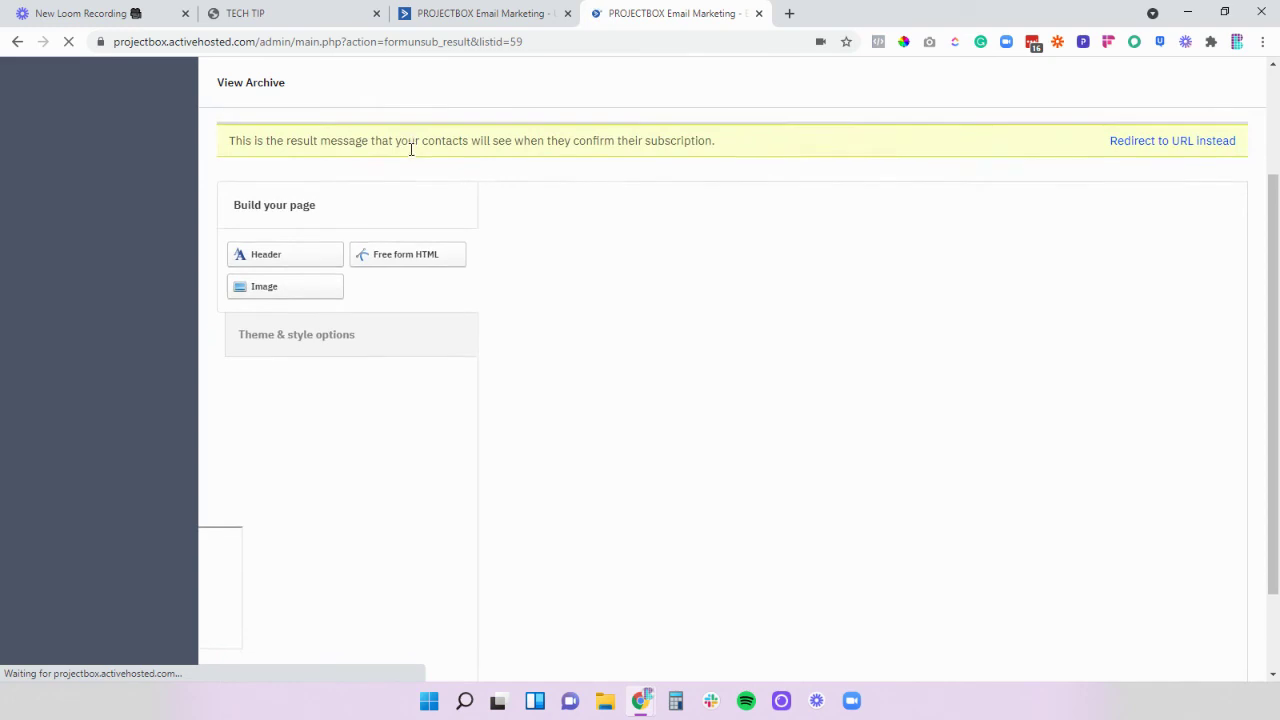